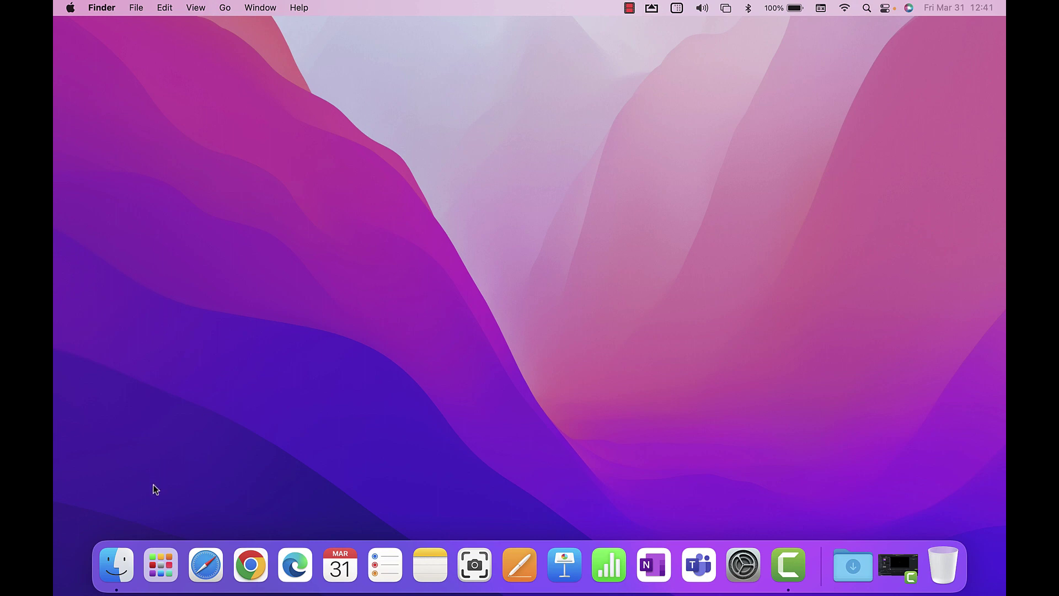
- Browse the app grid's Other folder, then return to the desktop
left_click(158, 569)
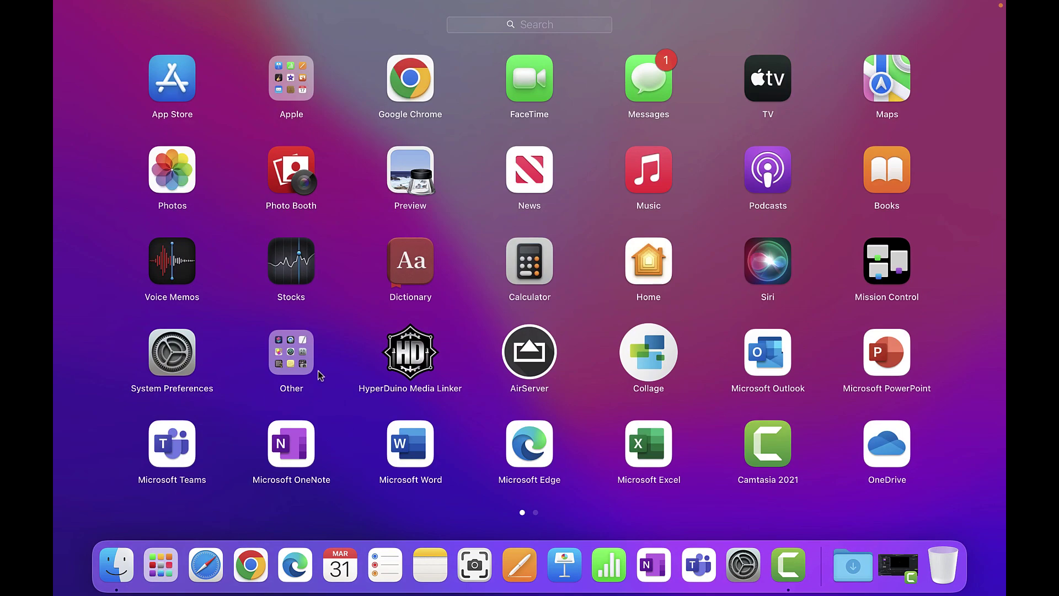
left_click(296, 360)
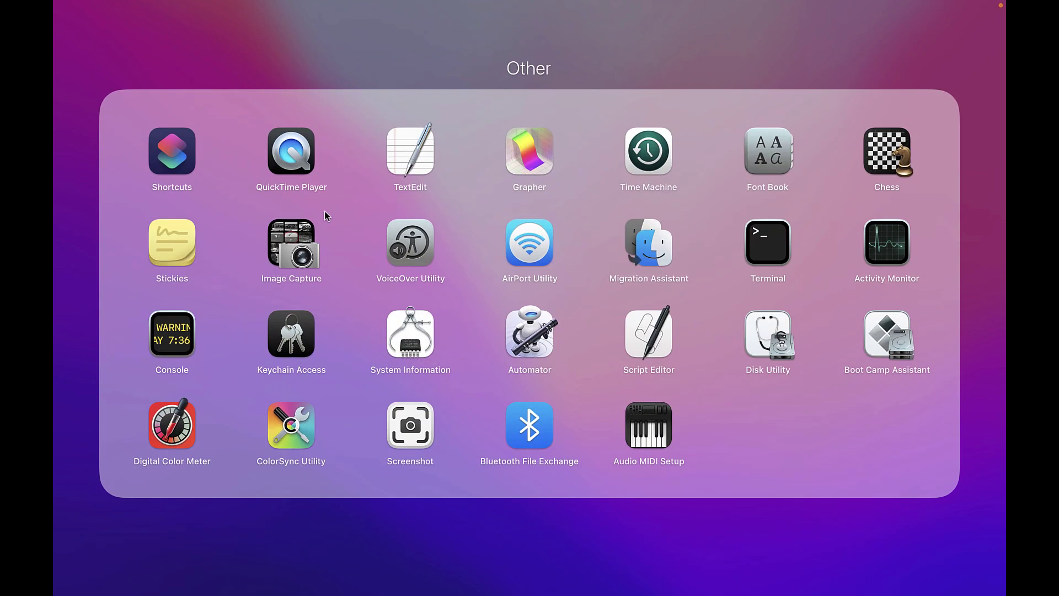
left_click(291, 26)
left_click(161, 564)
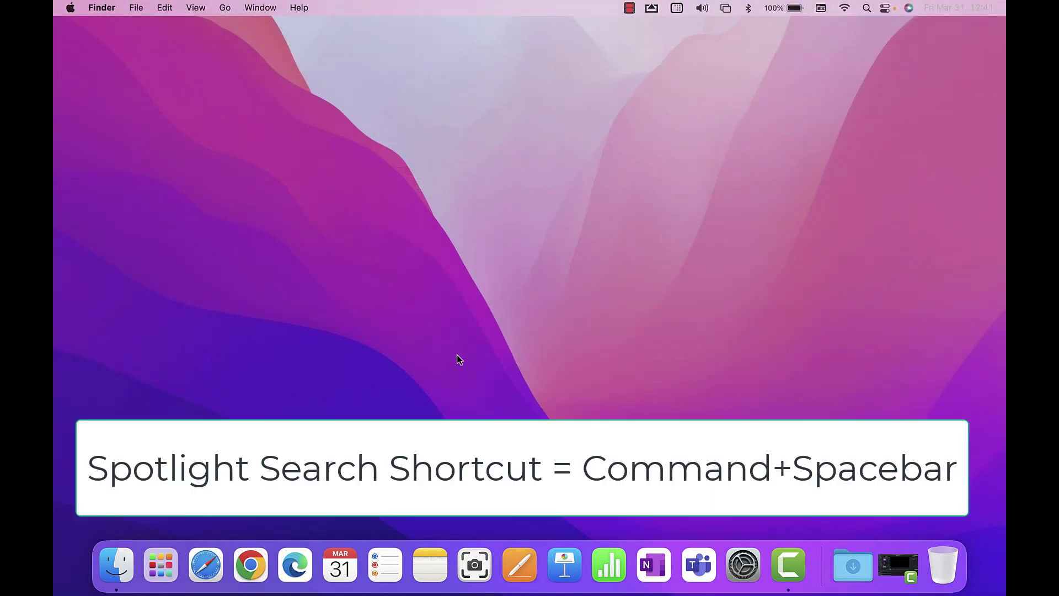
- Launch QuickTime Player through a Spotlight search for 'quicktime' and cancel the open-file dialog
key("super+space")
type("quicktime")
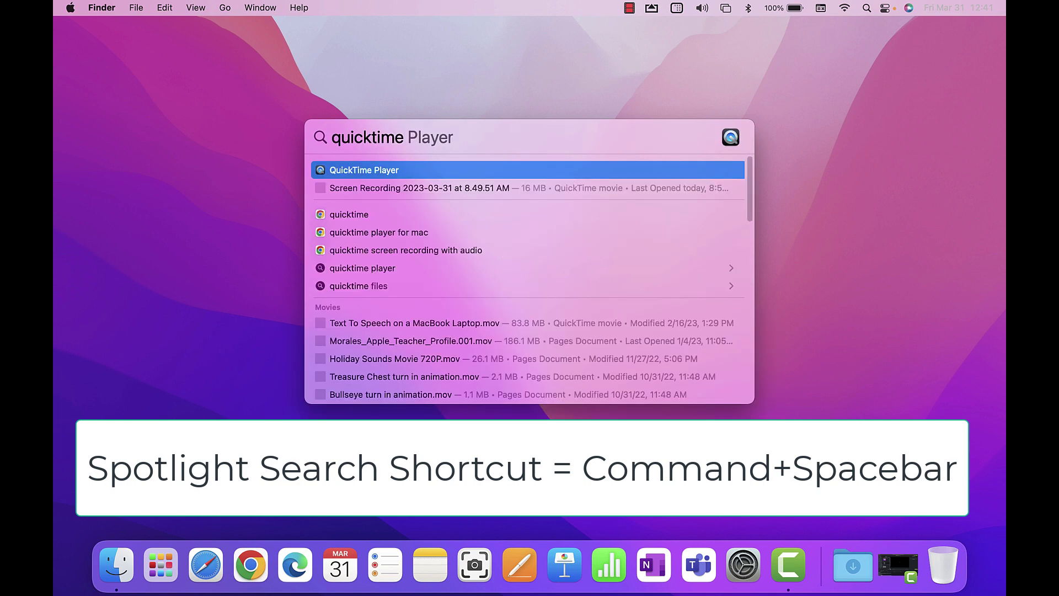
left_click(386, 173)
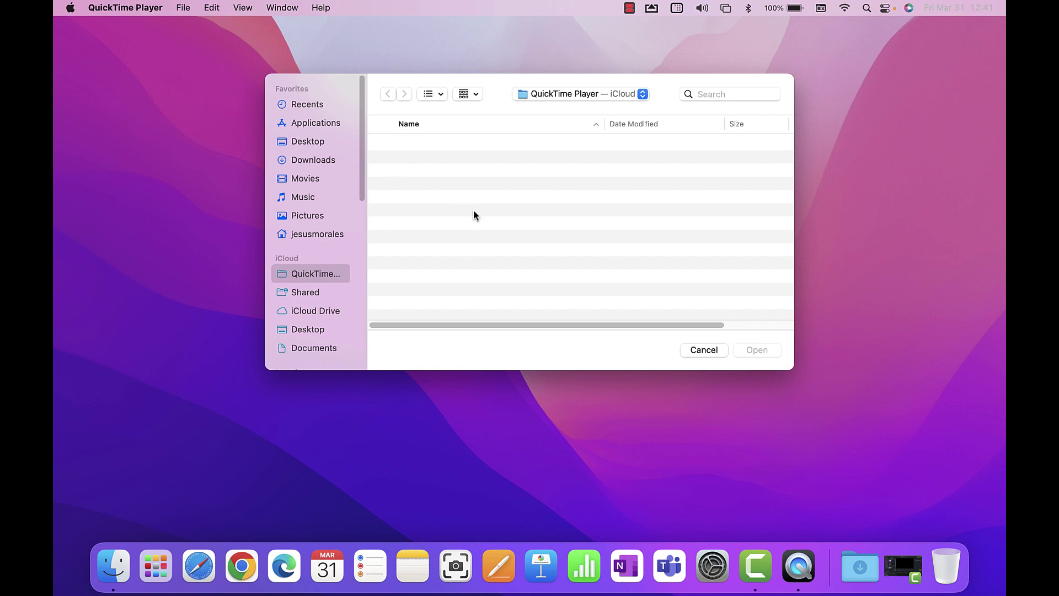
left_click(704, 350)
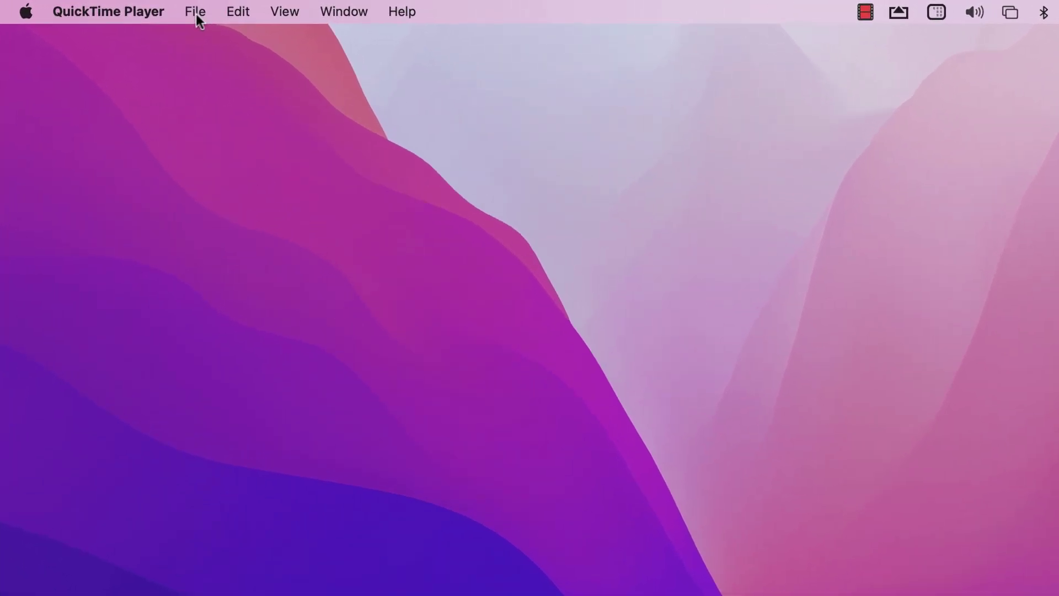
- Create a new movie recording from the File menu to show the live webcam preview
left_click(192, 11)
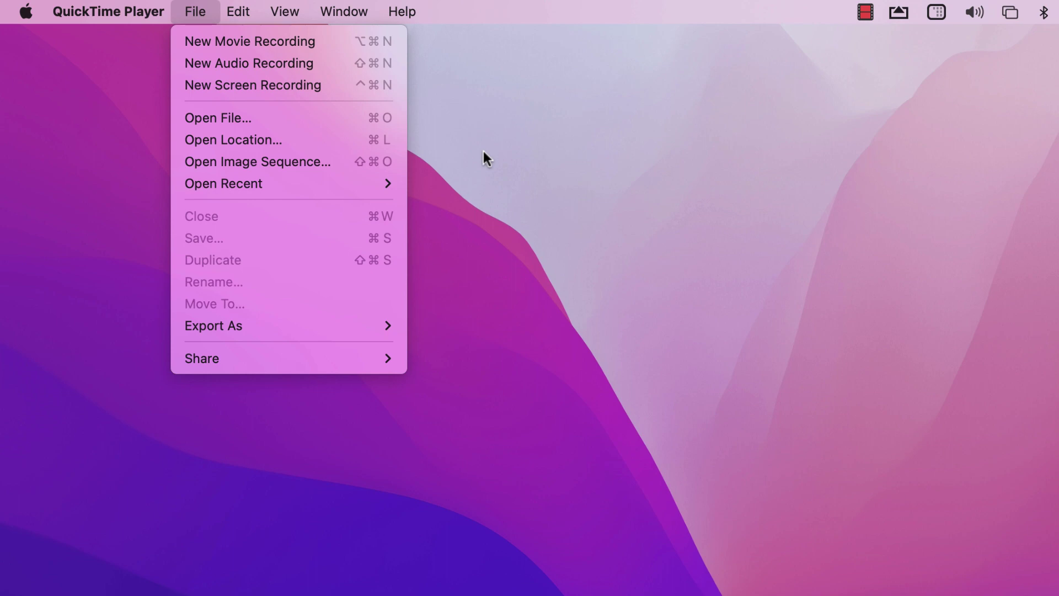
left_click(309, 50)
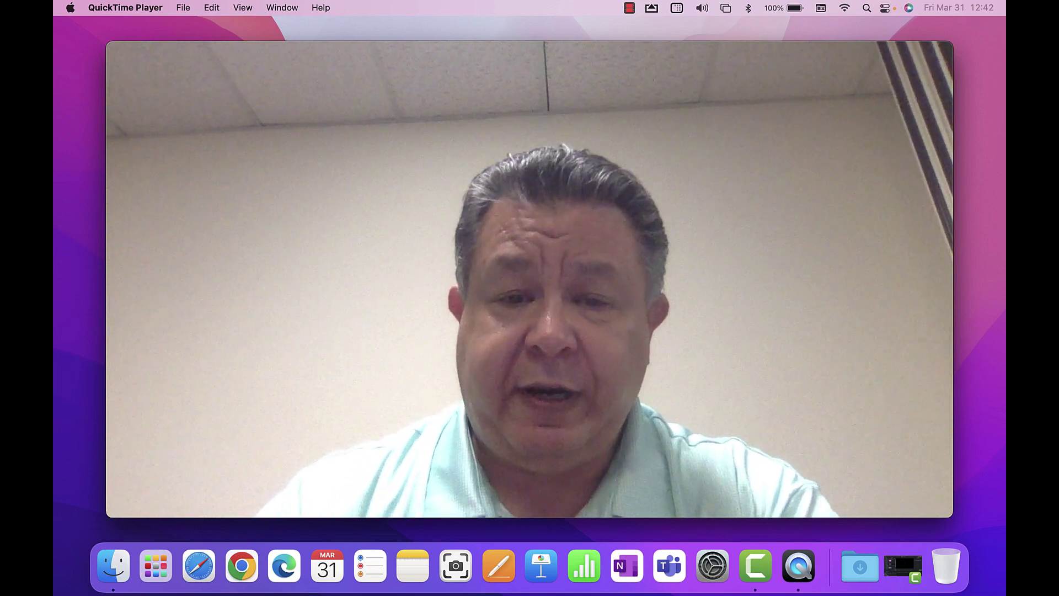
mouse_move(417, 207)
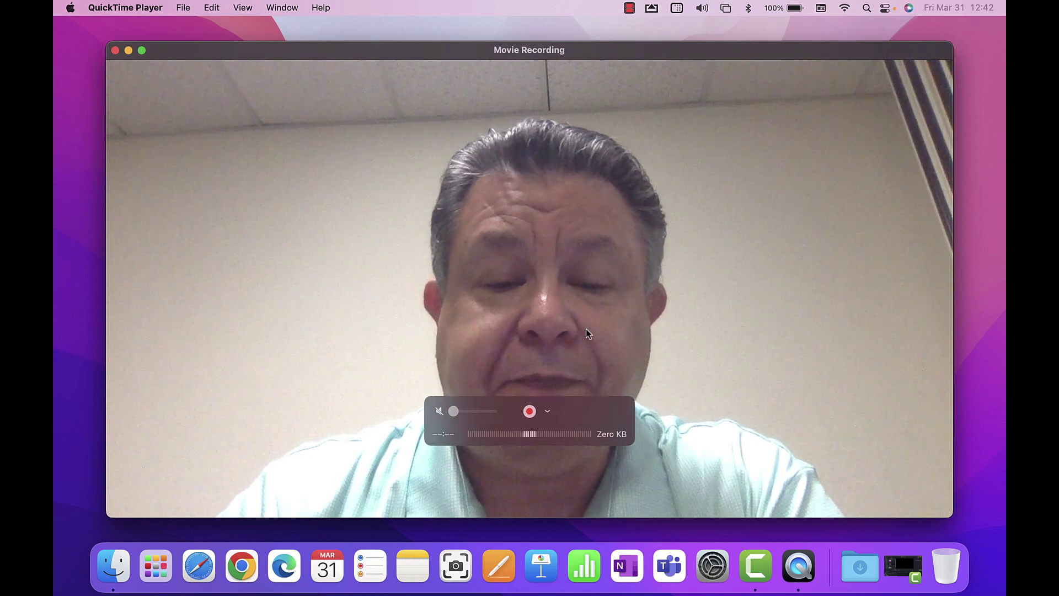
- Set the recording quality to High and start recording the webcam video
left_click(548, 412)
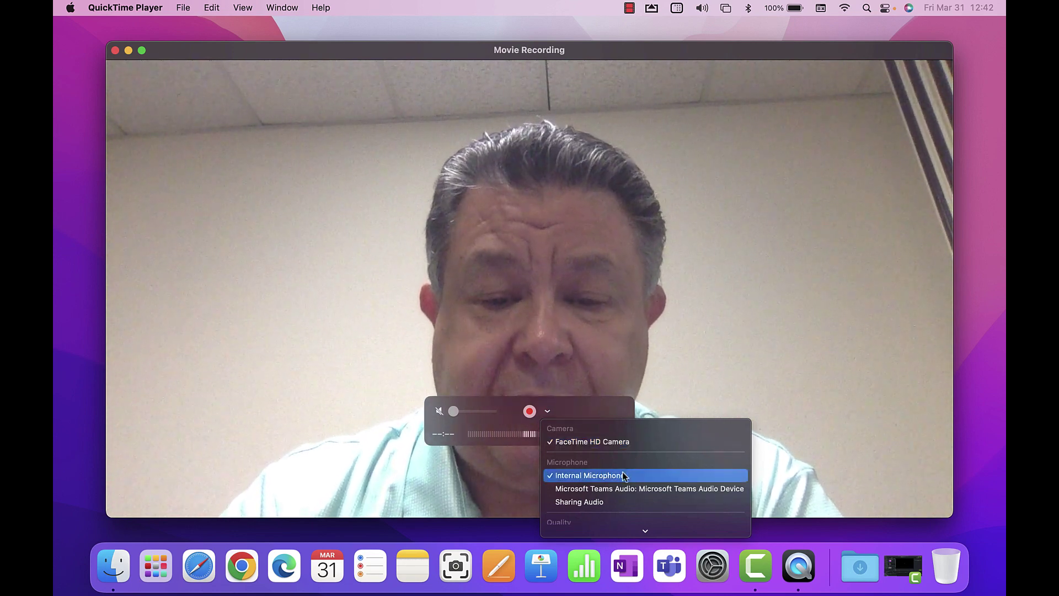
scroll(623, 475, "down", 1)
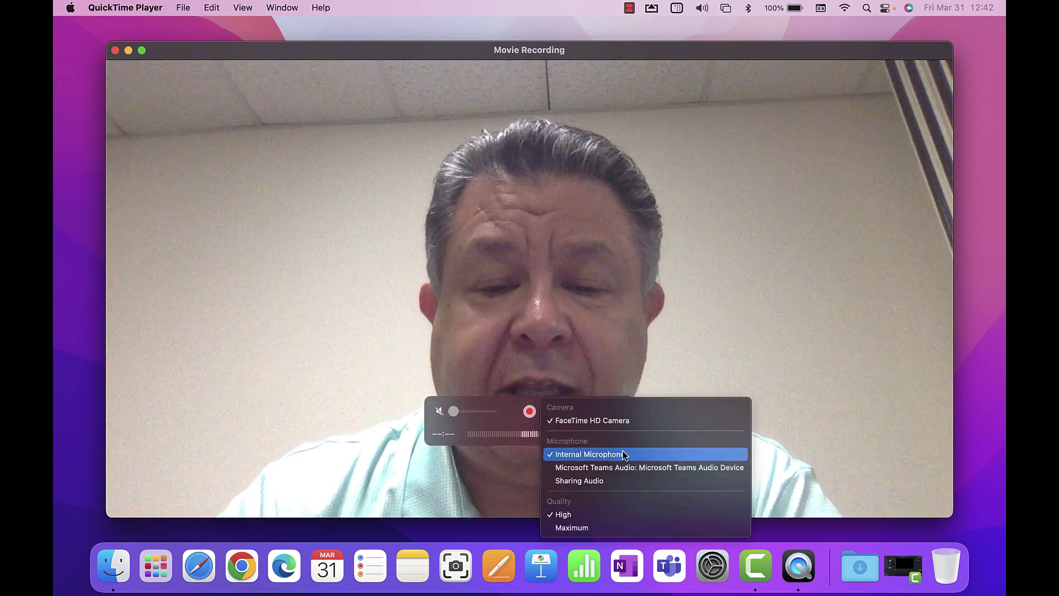
left_click(607, 509)
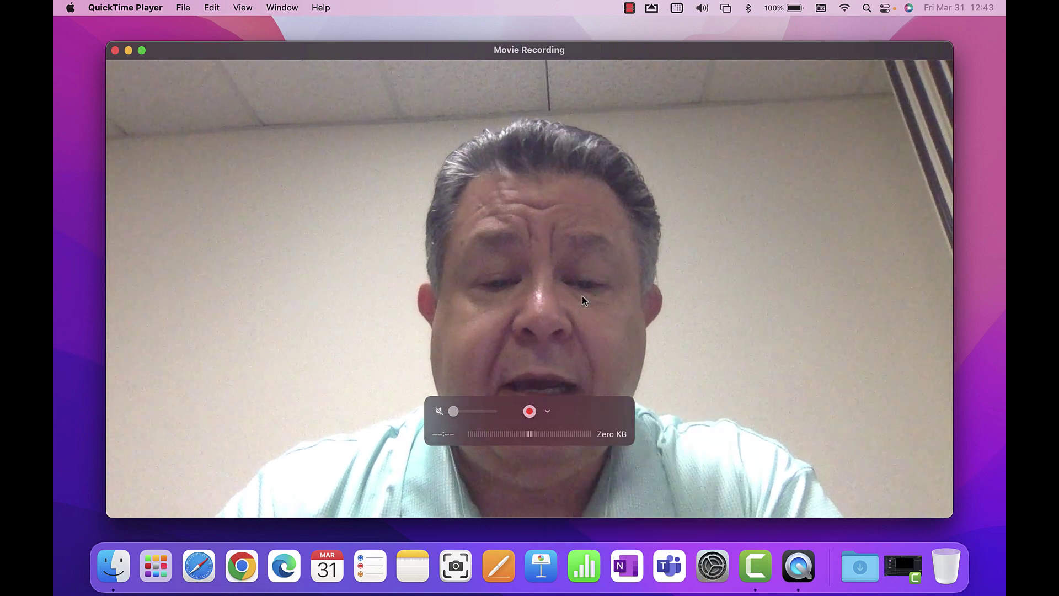
left_click(529, 410)
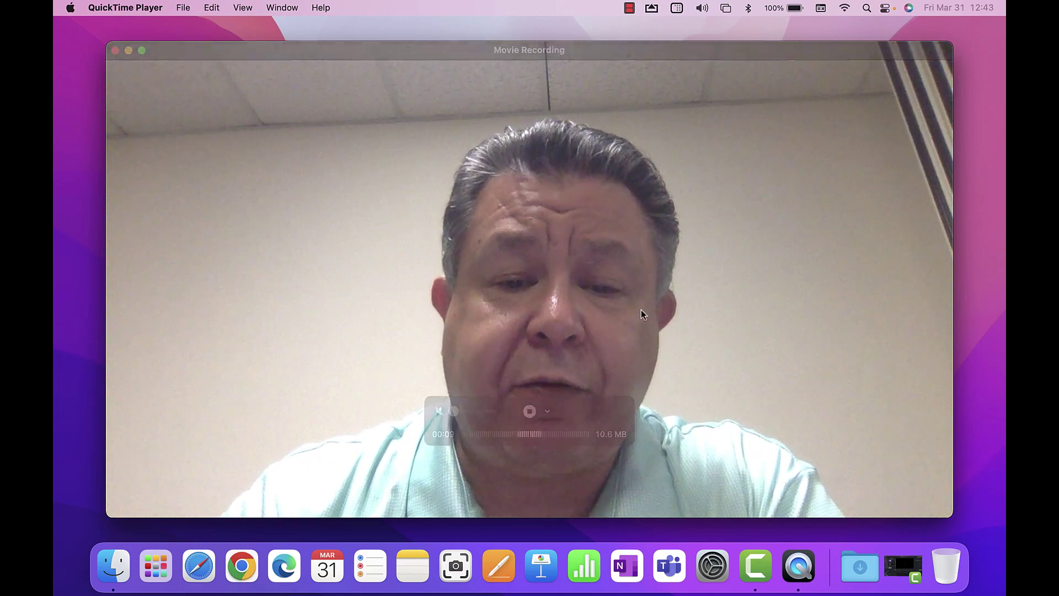
- Stop the webcam recording, play back the 9-second clip, and show the Export As resolutions
left_click(528, 413)
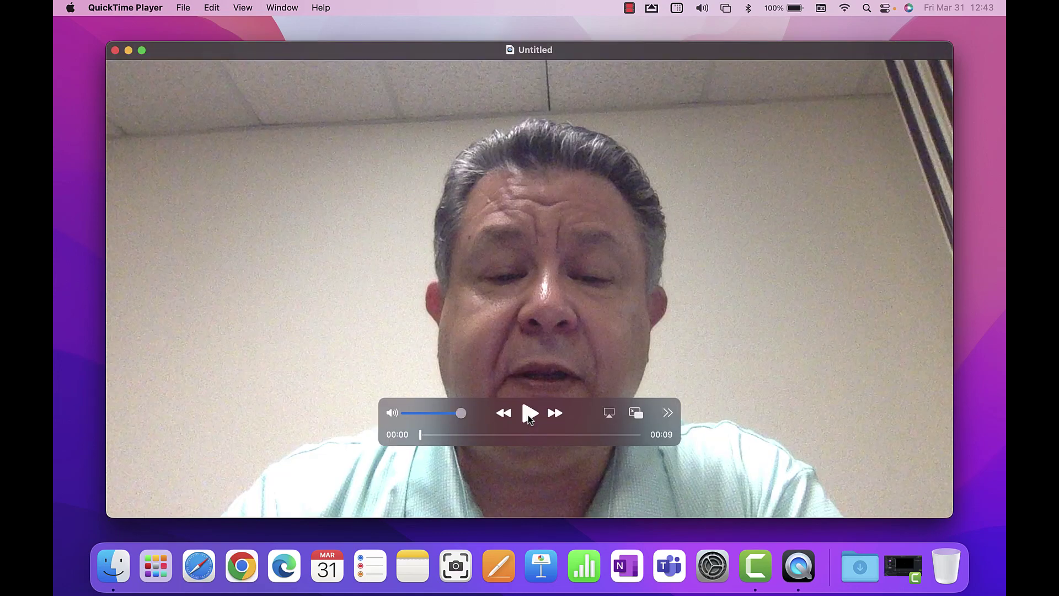
left_click(528, 414)
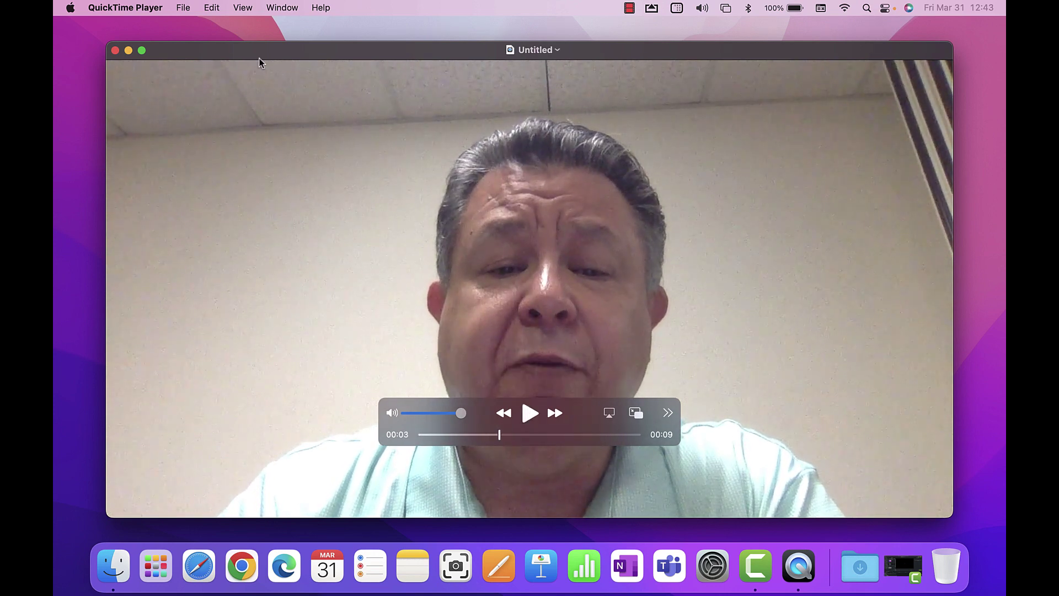
left_click(181, 9)
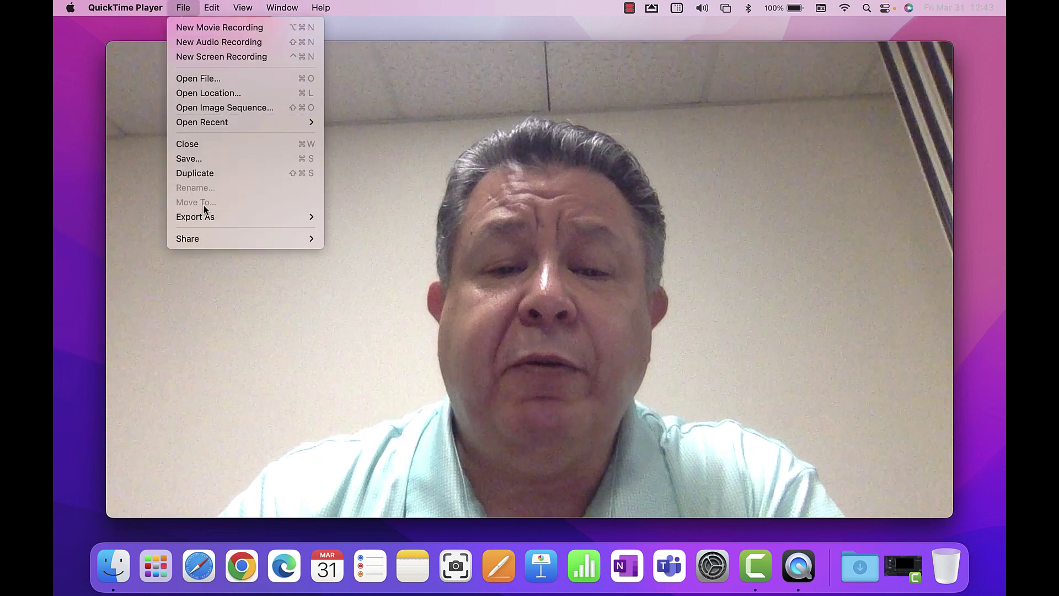
mouse_move(204, 214)
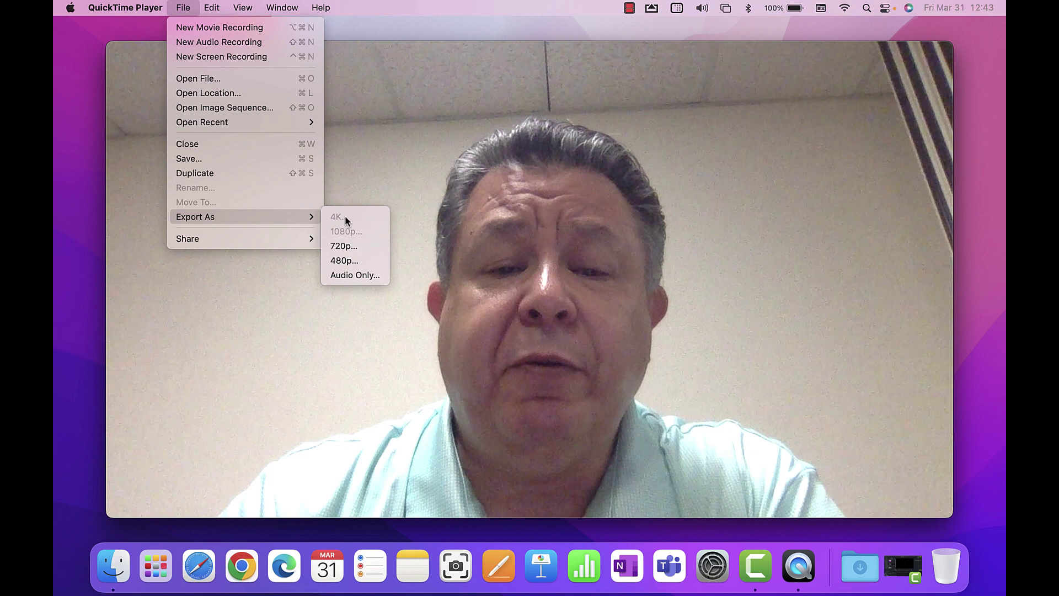
- Export the movie at 720p to the Desktop as 'Welcome Message 2023-2024'
left_click(341, 246)
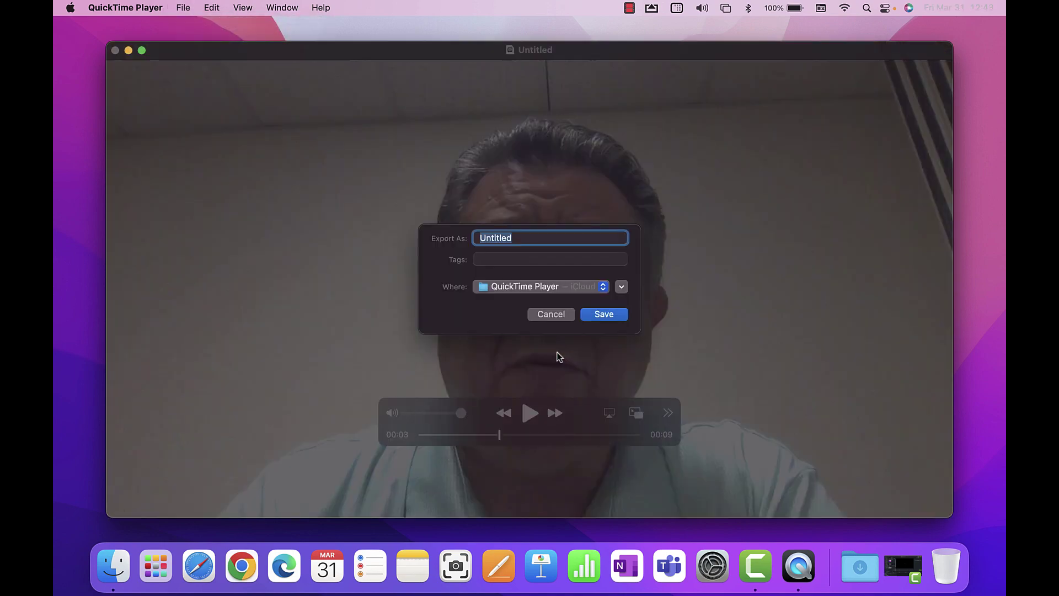
type("Welcome Message ")
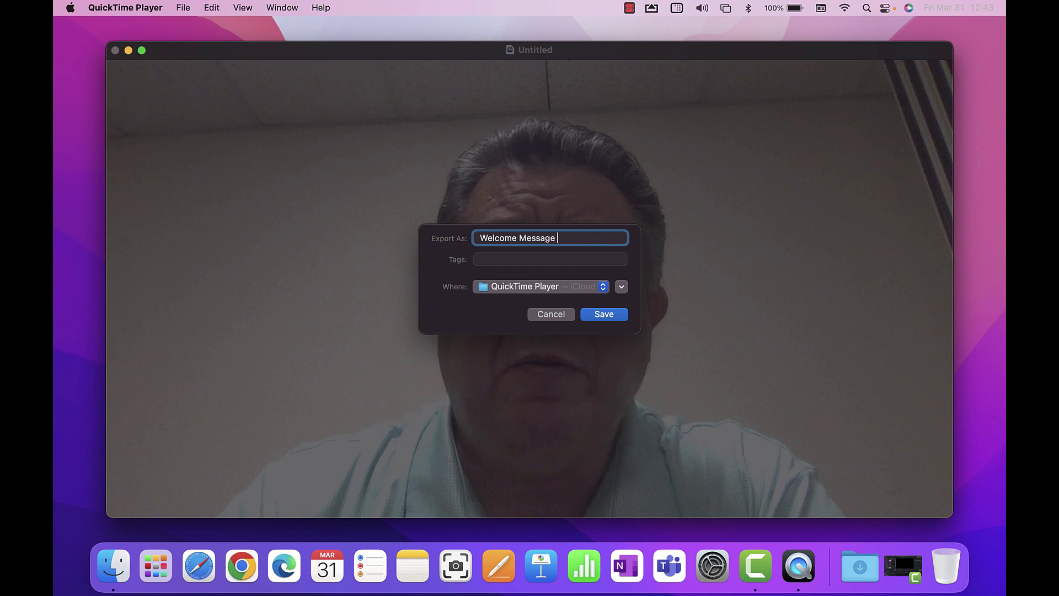
type("2023-2024")
left_click(599, 288)
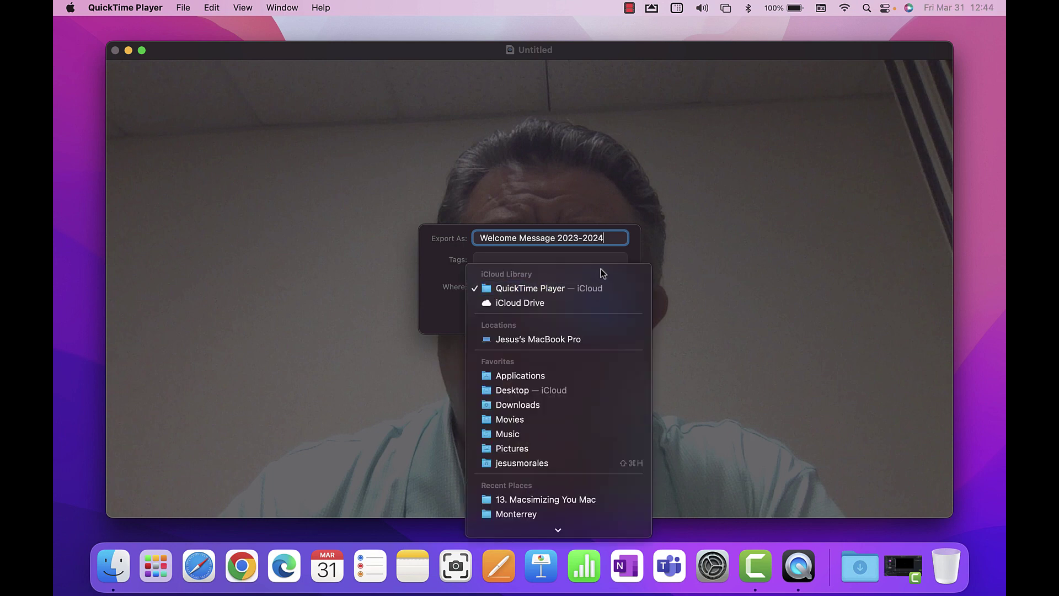
left_click(625, 260)
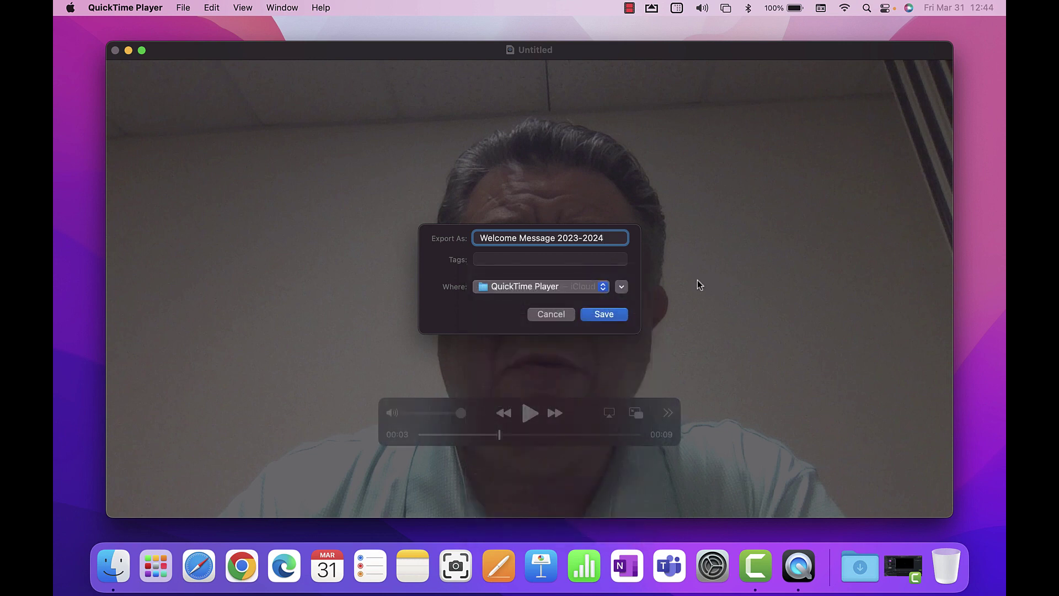
left_click(622, 287)
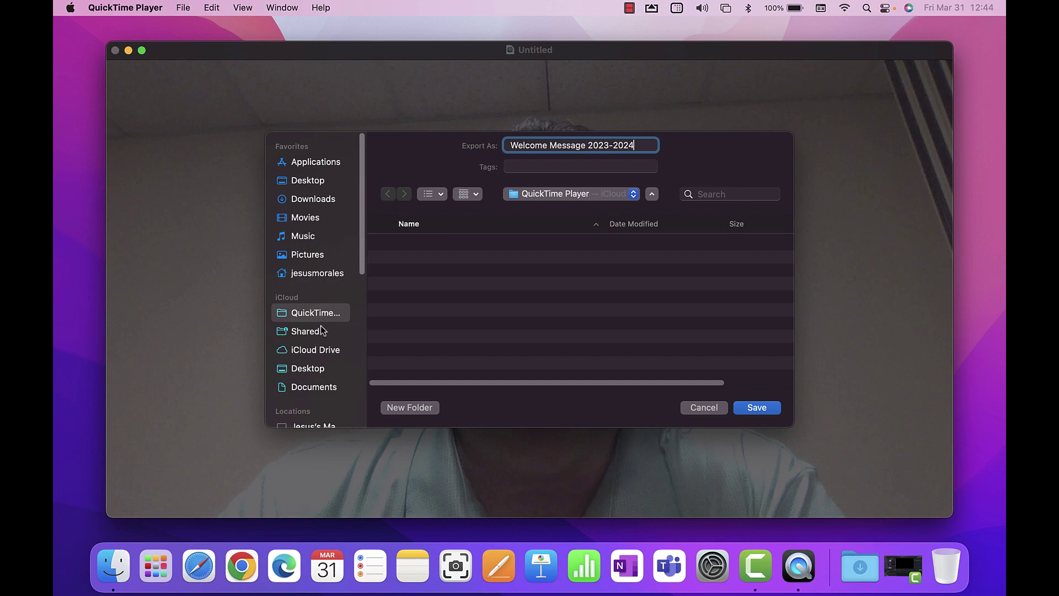
left_click(303, 182)
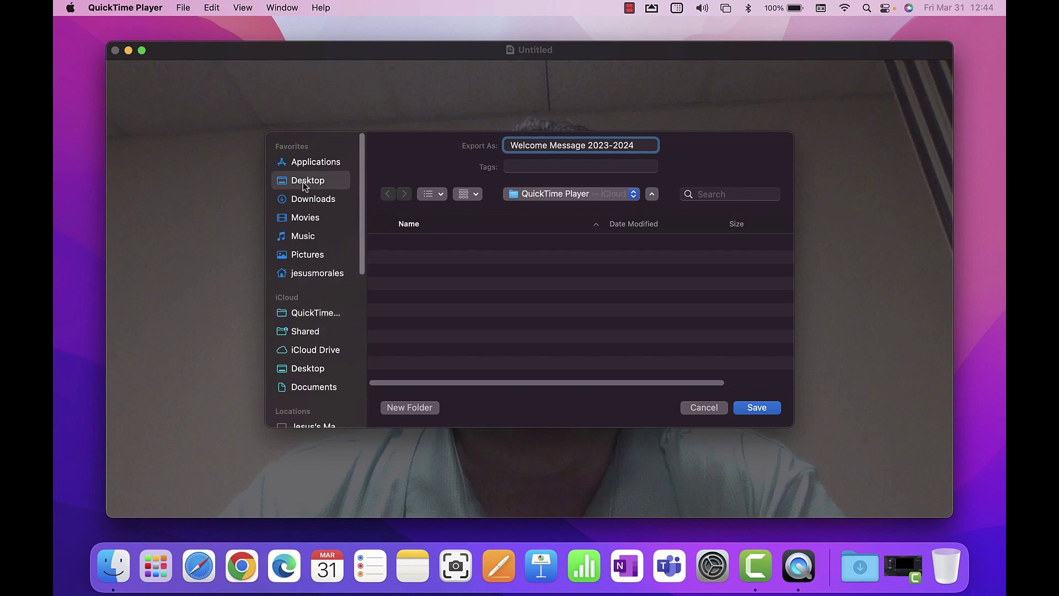
left_click(744, 408)
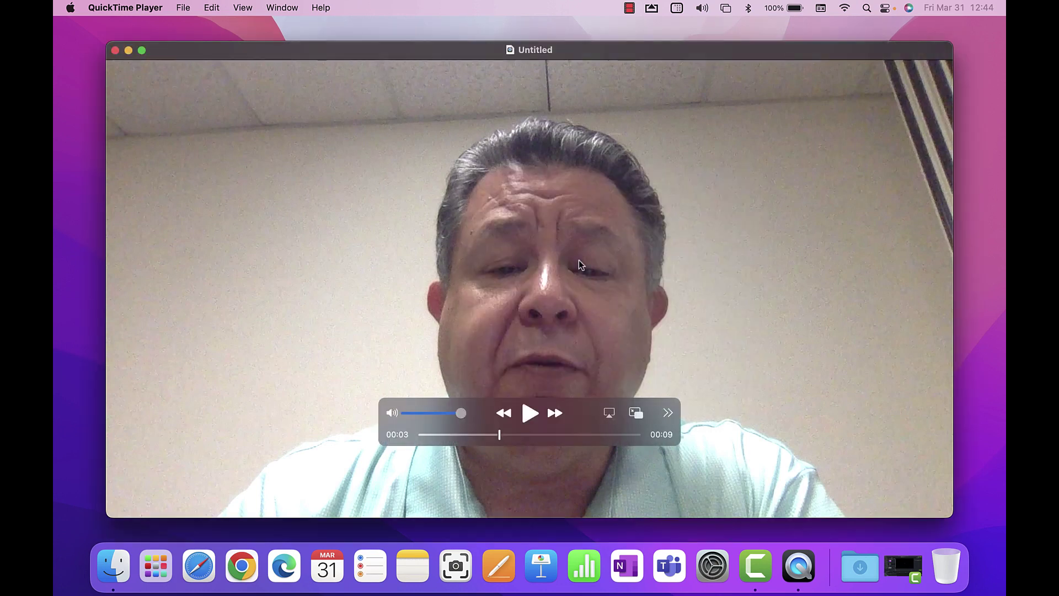
- Close the Untitled webcam recording, deleting it instead of keeping it
left_click(115, 51)
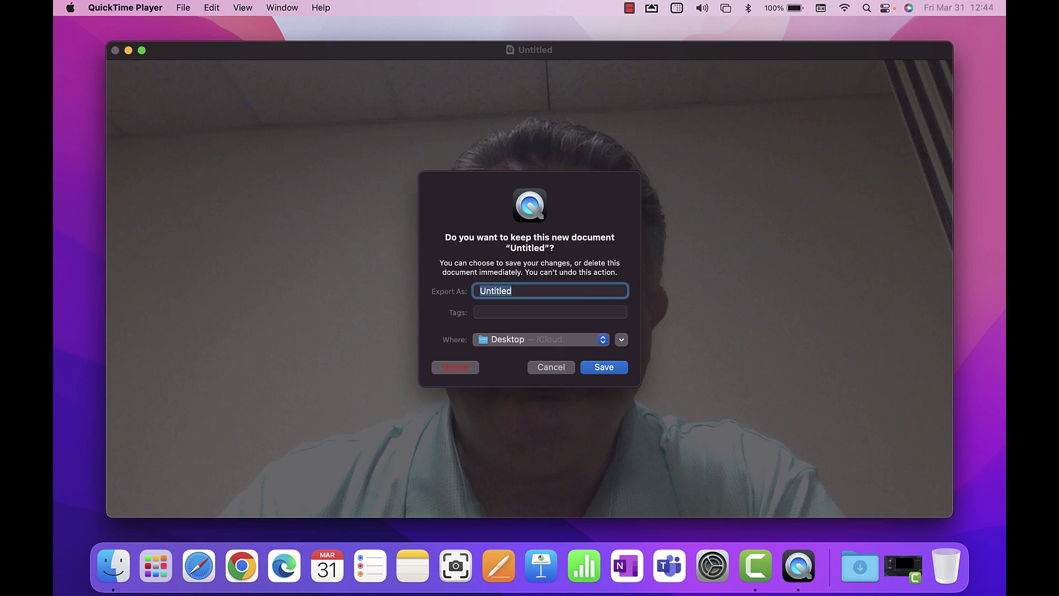
left_click(453, 368)
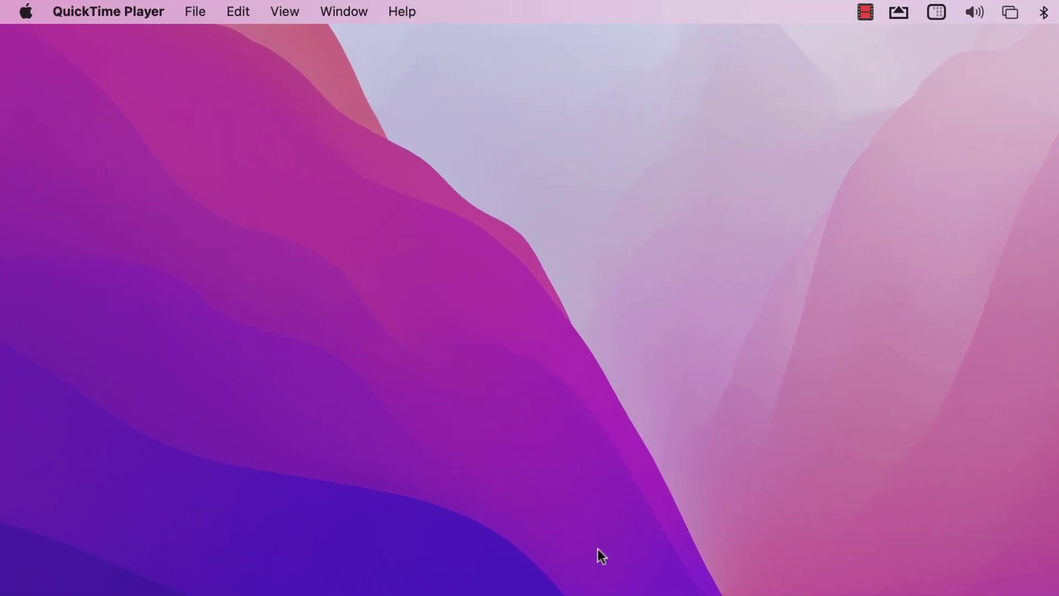
left_click(197, 16)
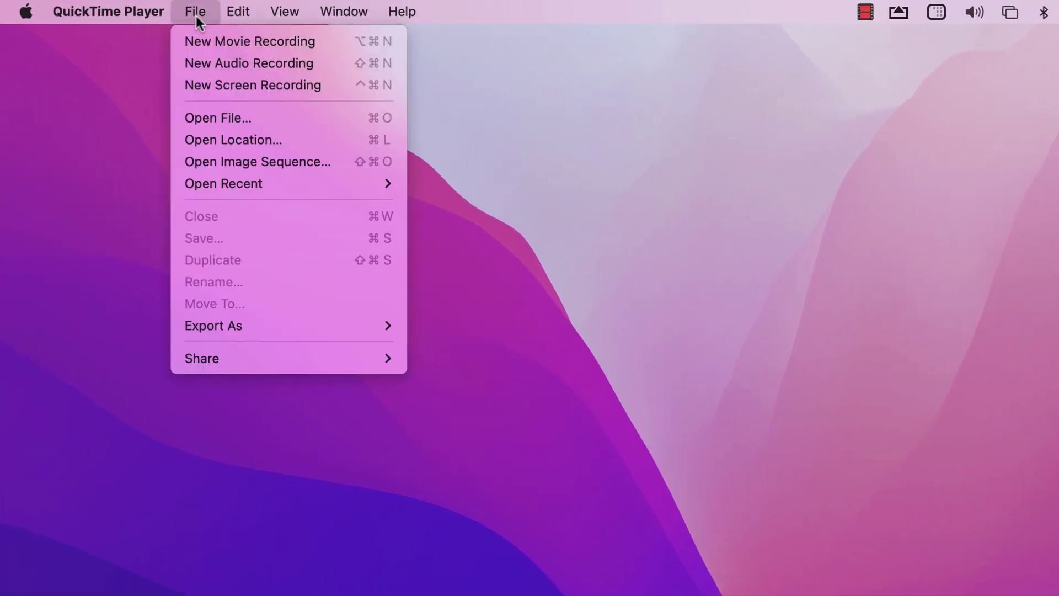
- Start a new audio recording and confirm its Internal Microphone and High quality settings
left_click(227, 65)
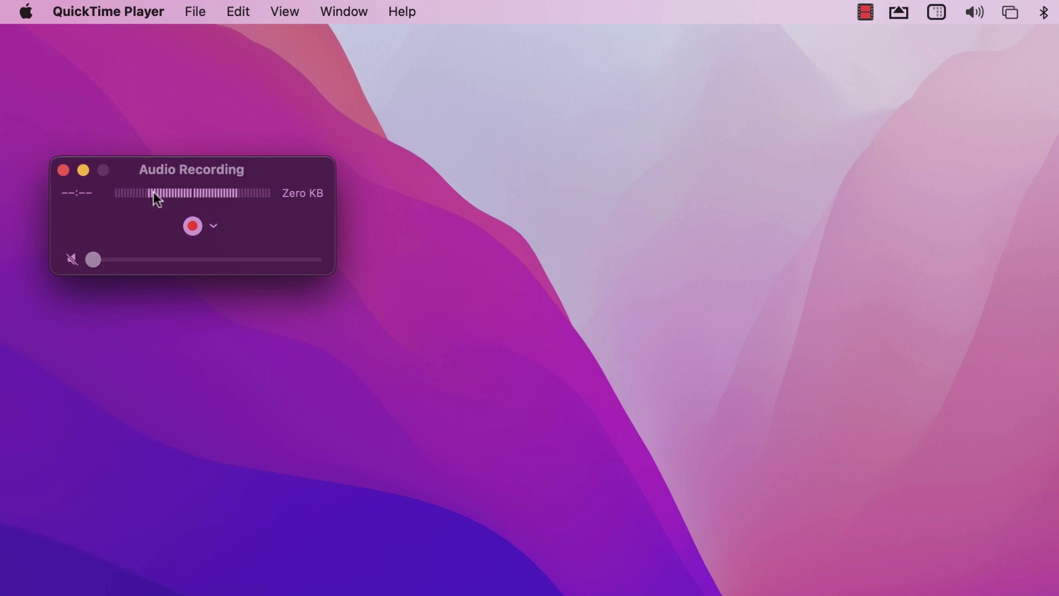
left_click(213, 225)
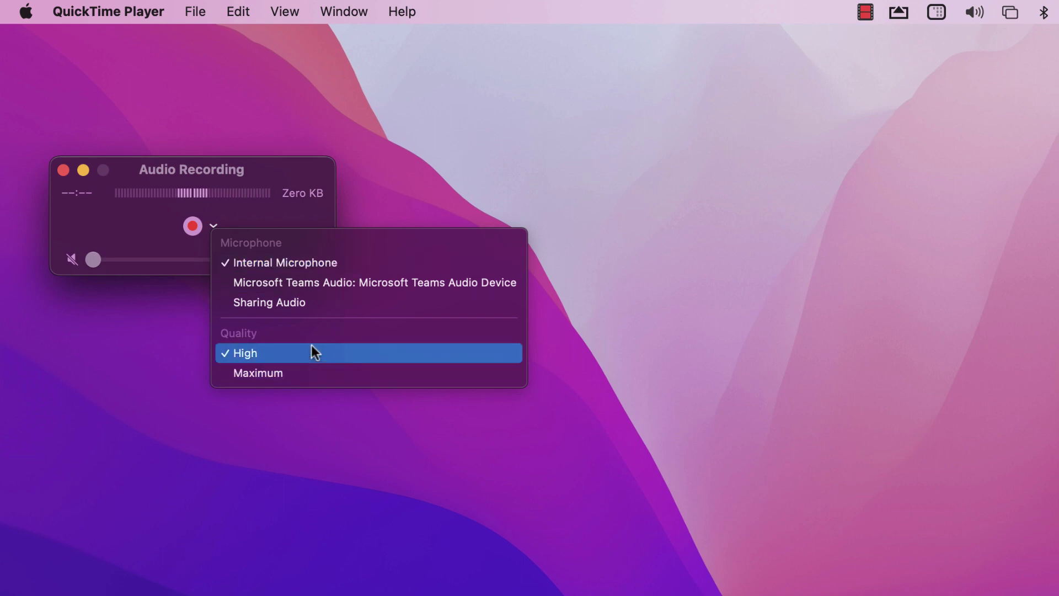
left_click(130, 240)
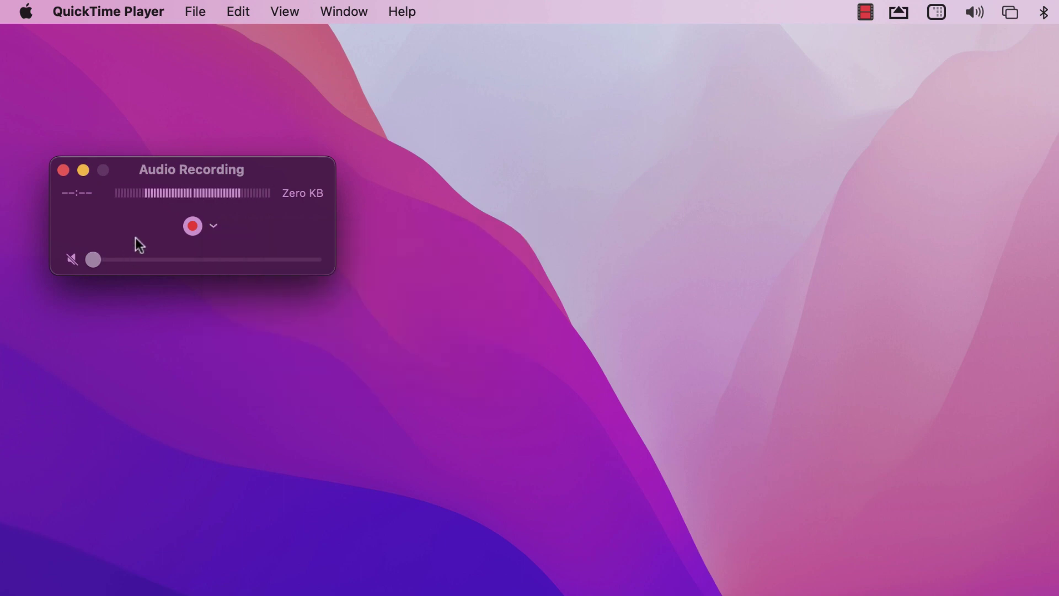
- Record about six seconds of audio, stop, and play the clip back
left_click(194, 226)
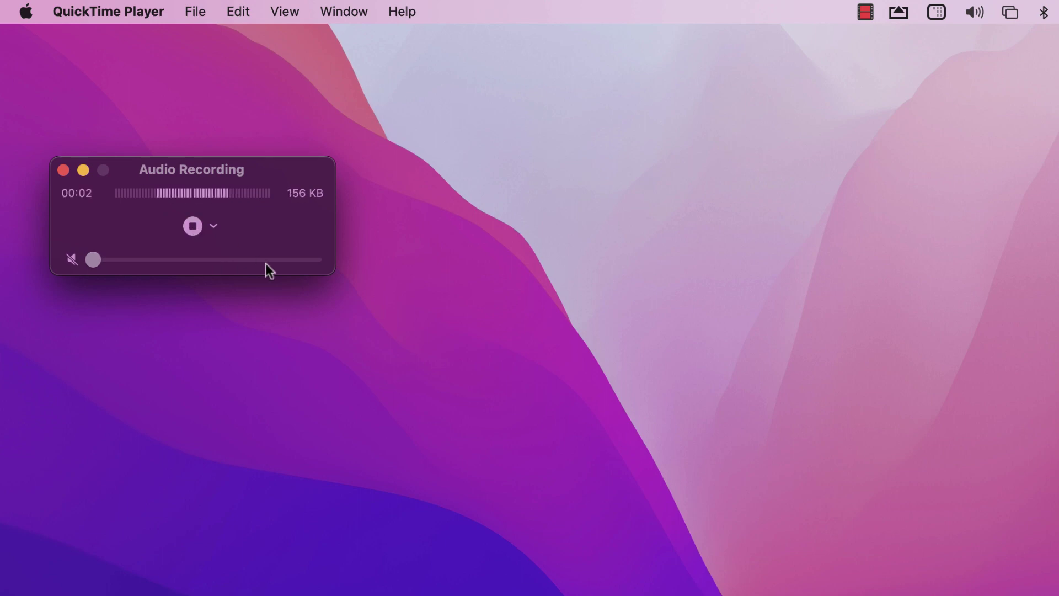
left_click(191, 229)
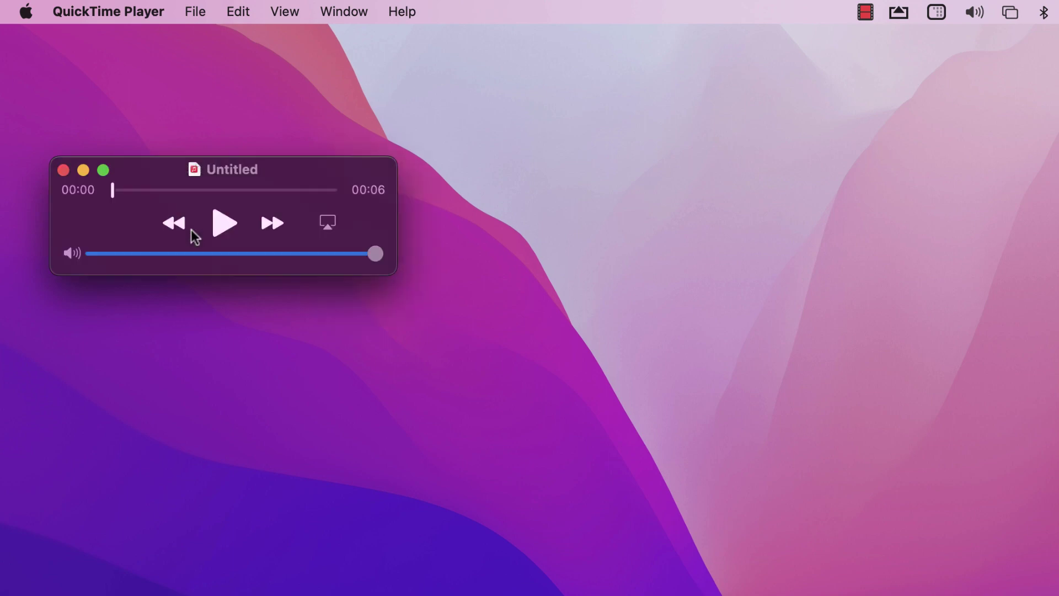
left_click(222, 231)
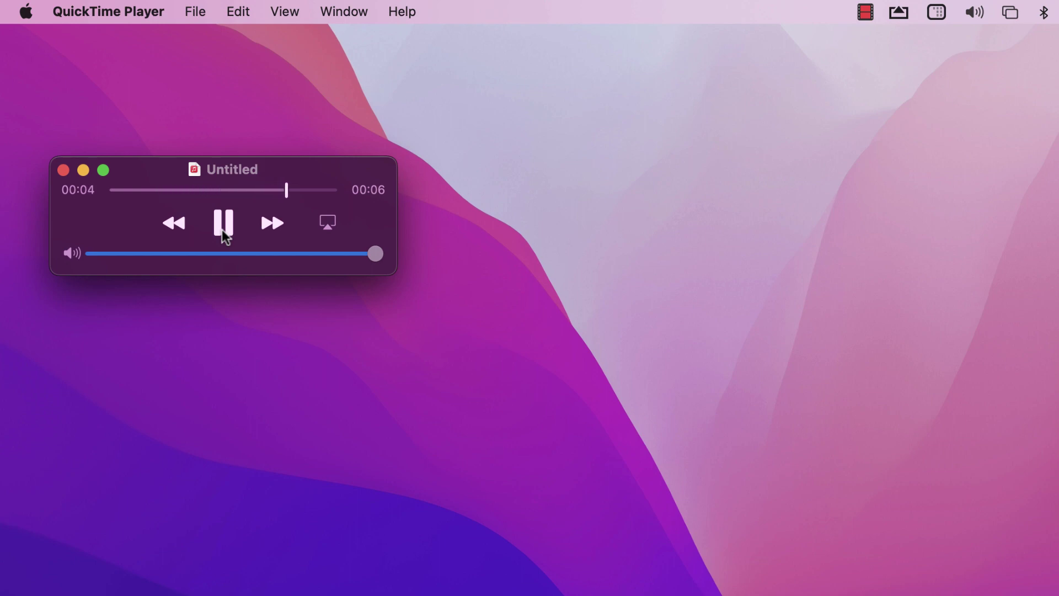
left_click(199, 20)
mouse_move(242, 327)
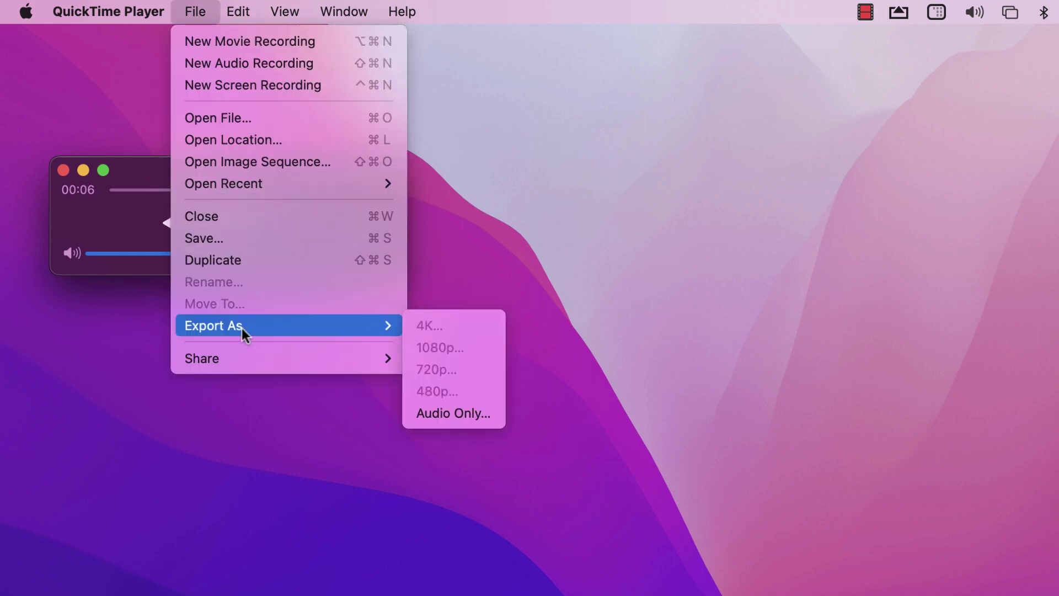
- Export the clip as Audio Only, named 'Audio only welcome message'
left_click(462, 416)
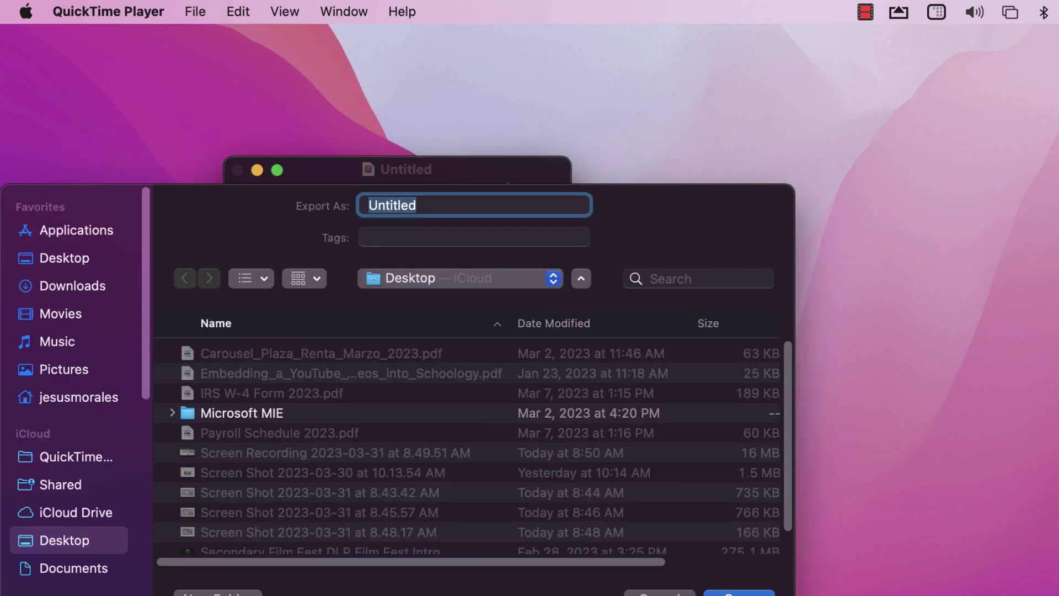
type("Adu")
key("BackSpace")
key("BackSpace")
type("udio only welcome message")
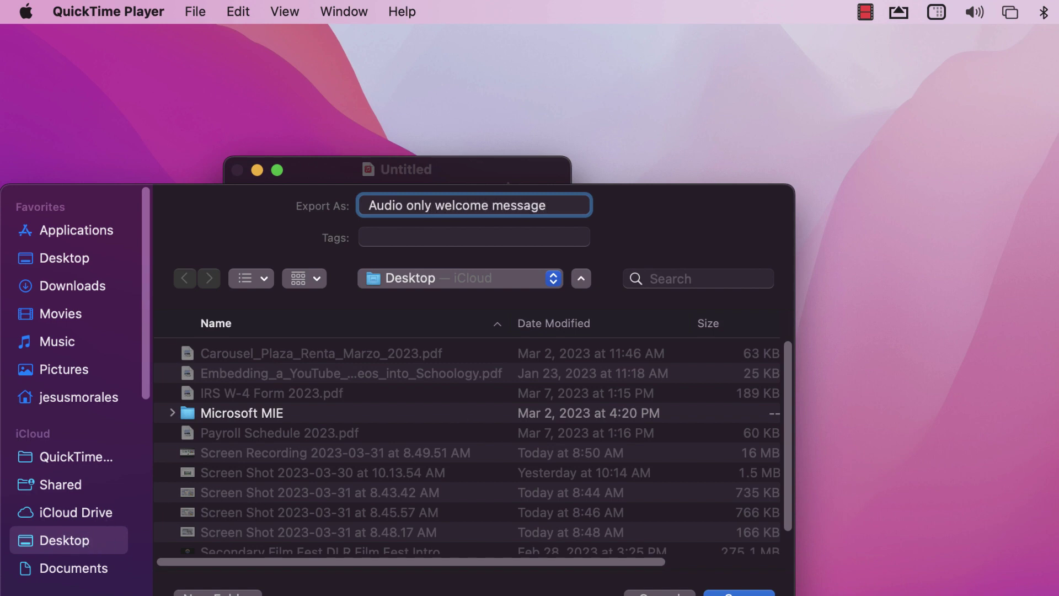
key("Return")
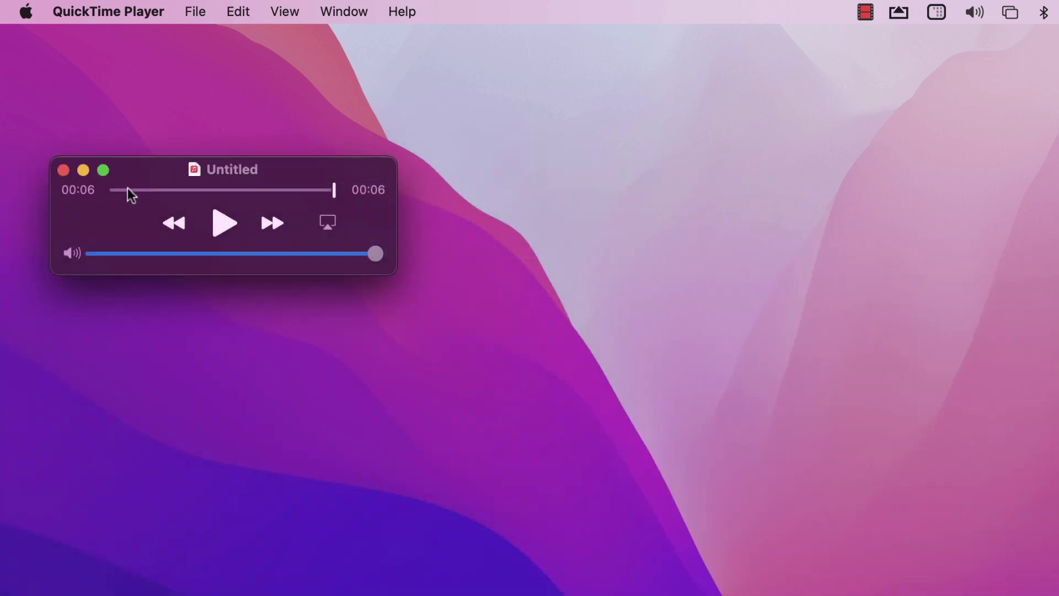
- Close the Untitled audio recording, deleting it instead of keeping it
left_click(63, 171)
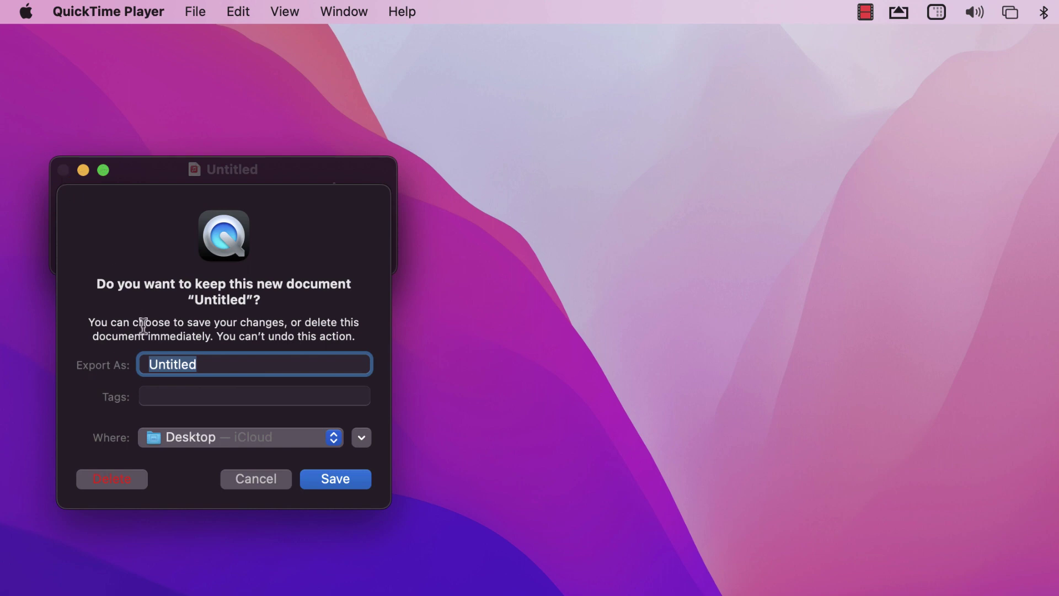
left_click(114, 479)
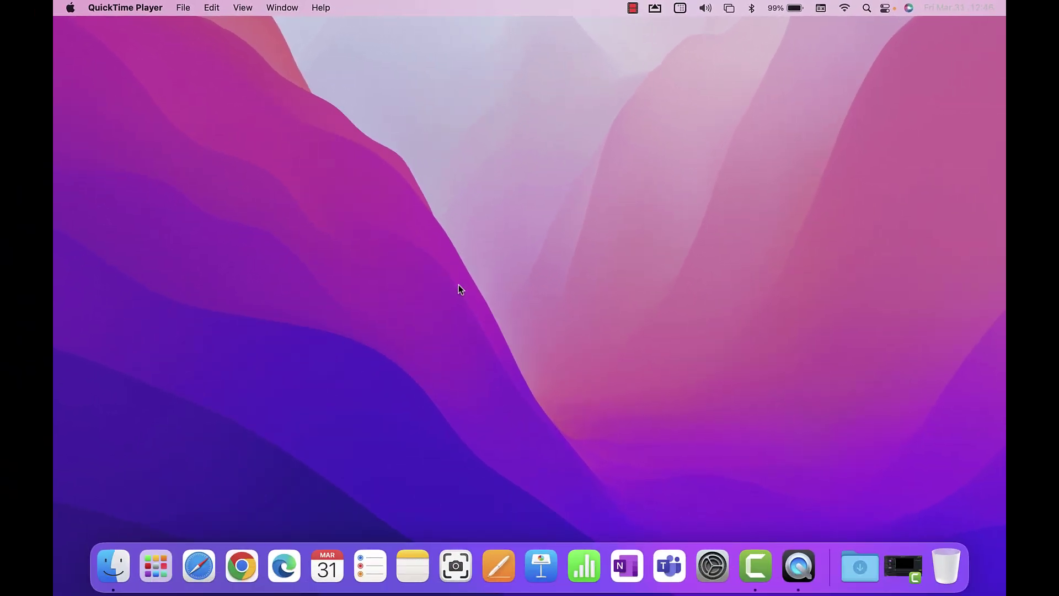
left_click(182, 9)
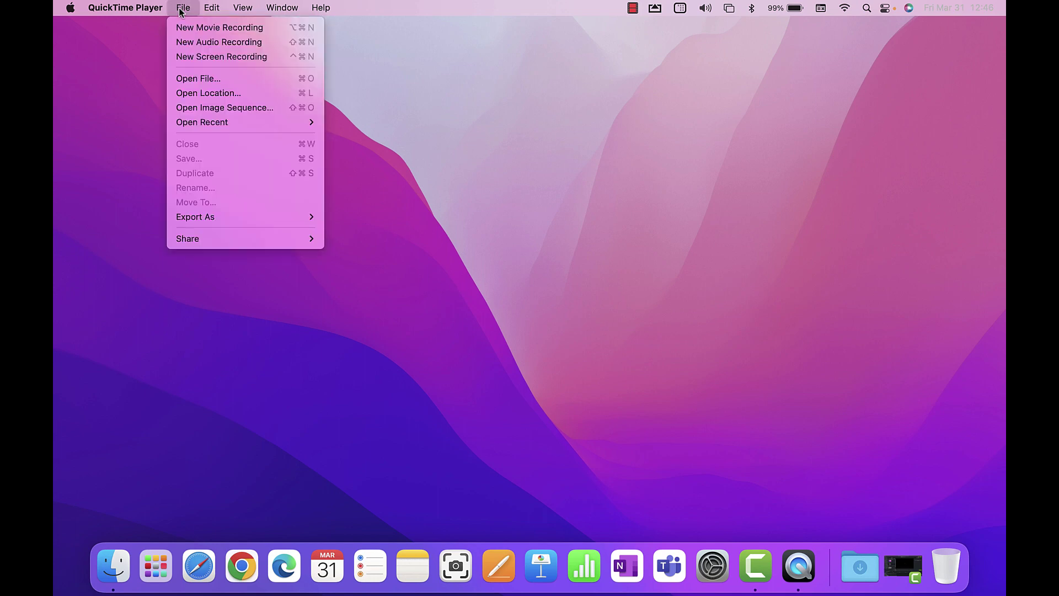
- Start a new screen recording and try the entire-screen, window and portion capture modes
left_click(202, 58)
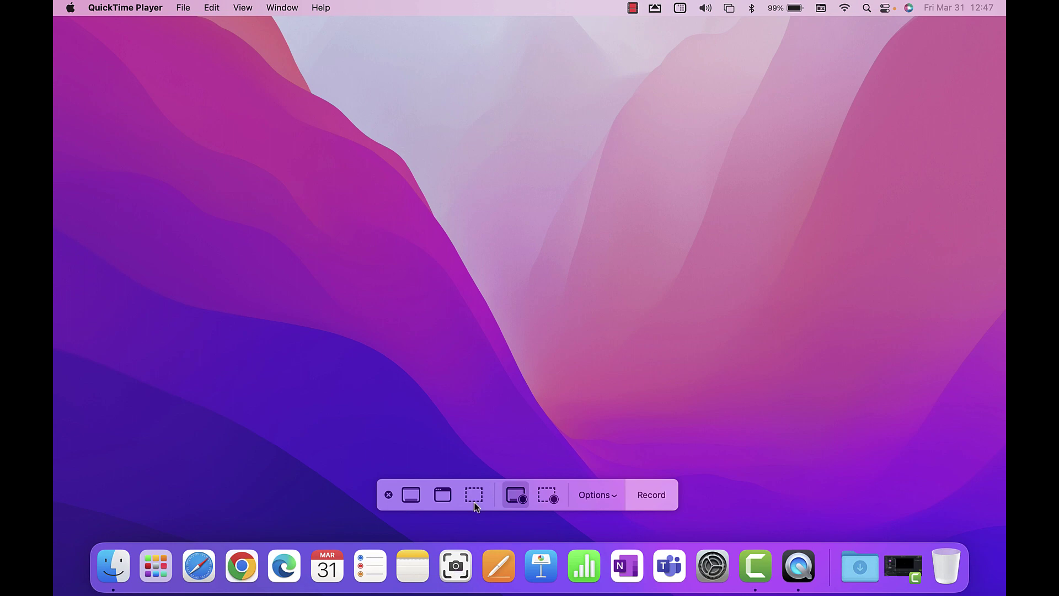
left_click(410, 496)
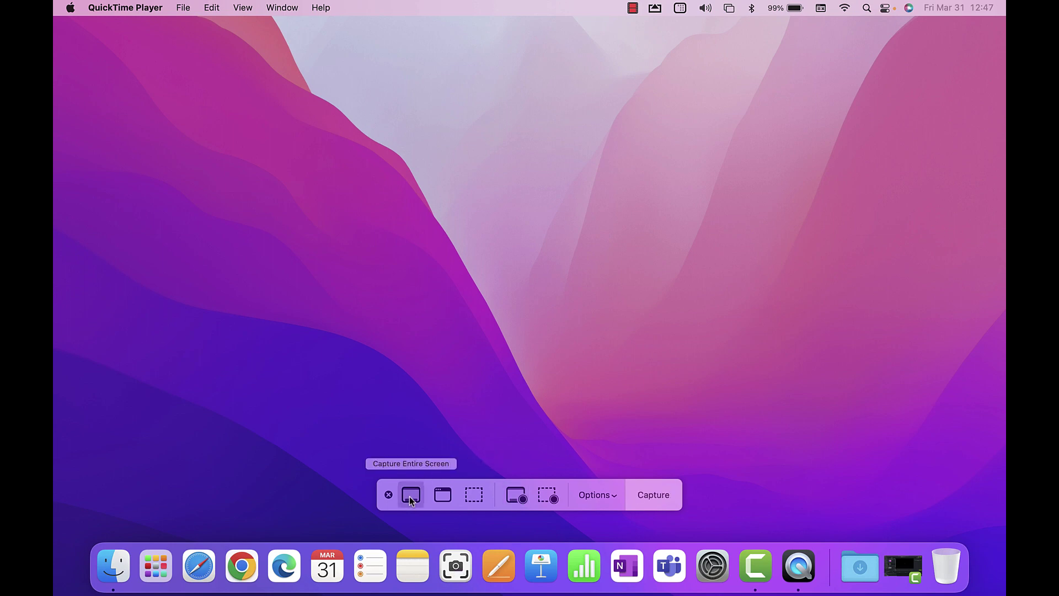
left_click(445, 495)
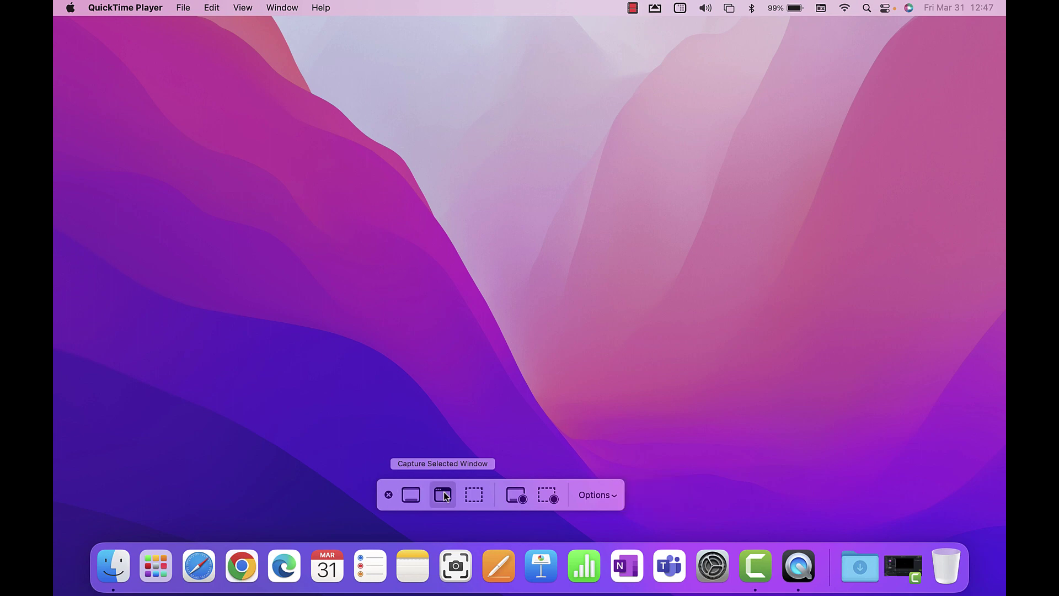
left_click(473, 496)
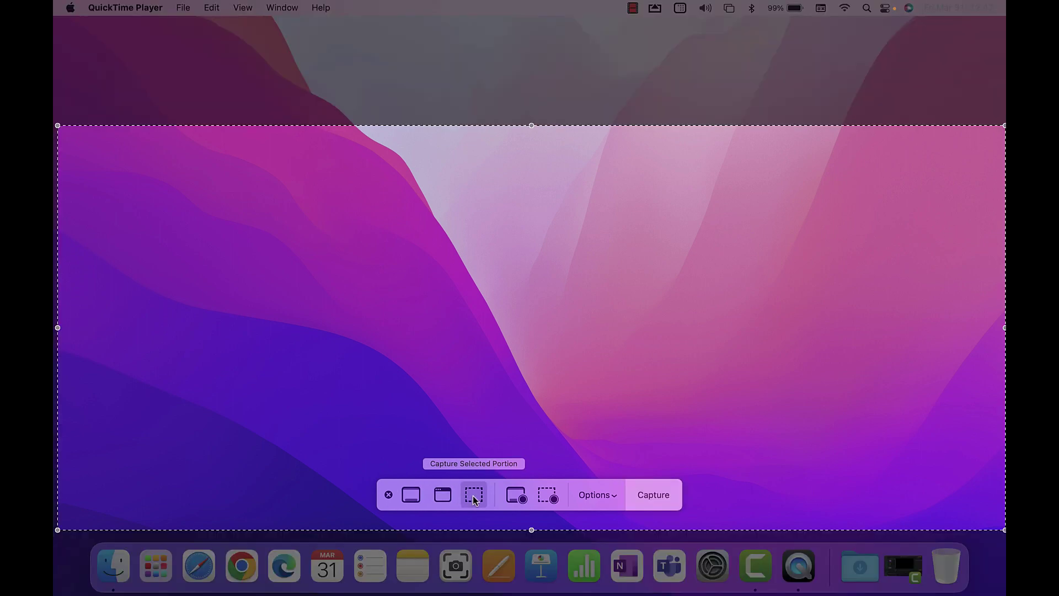
left_click(442, 495)
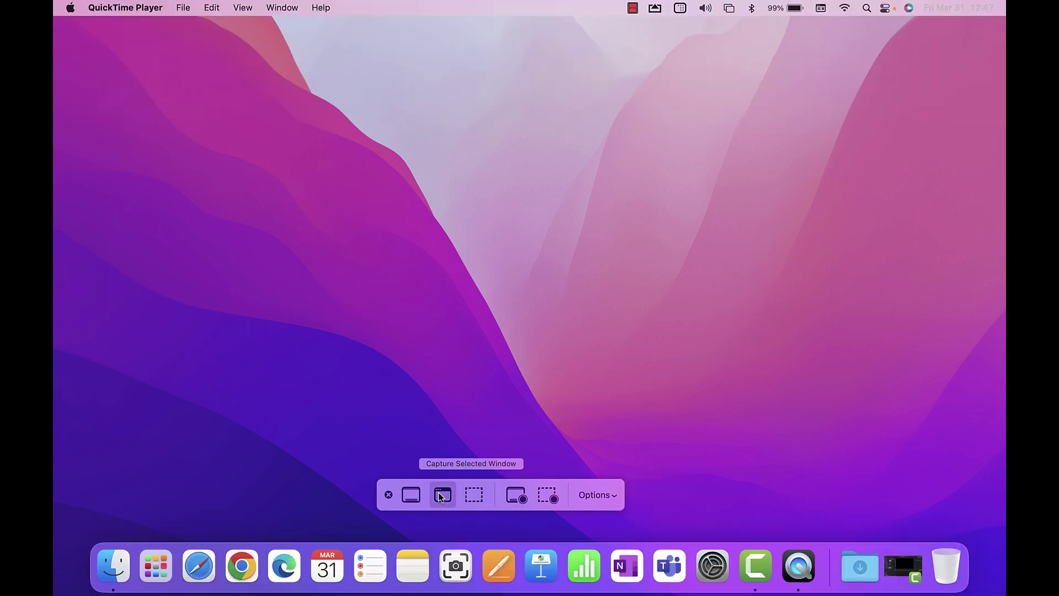
left_click(472, 501)
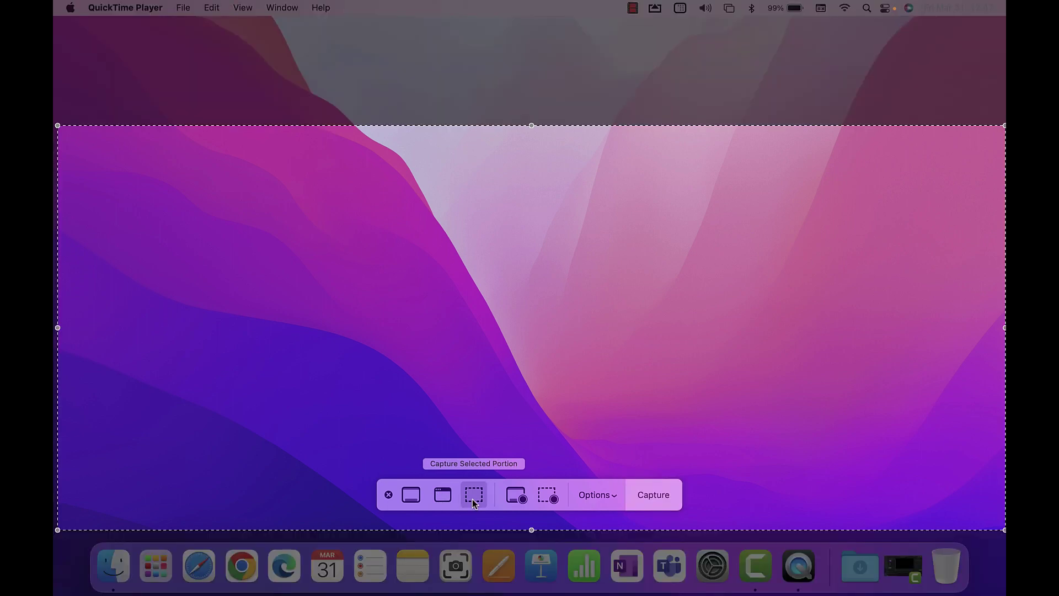
left_click(514, 498)
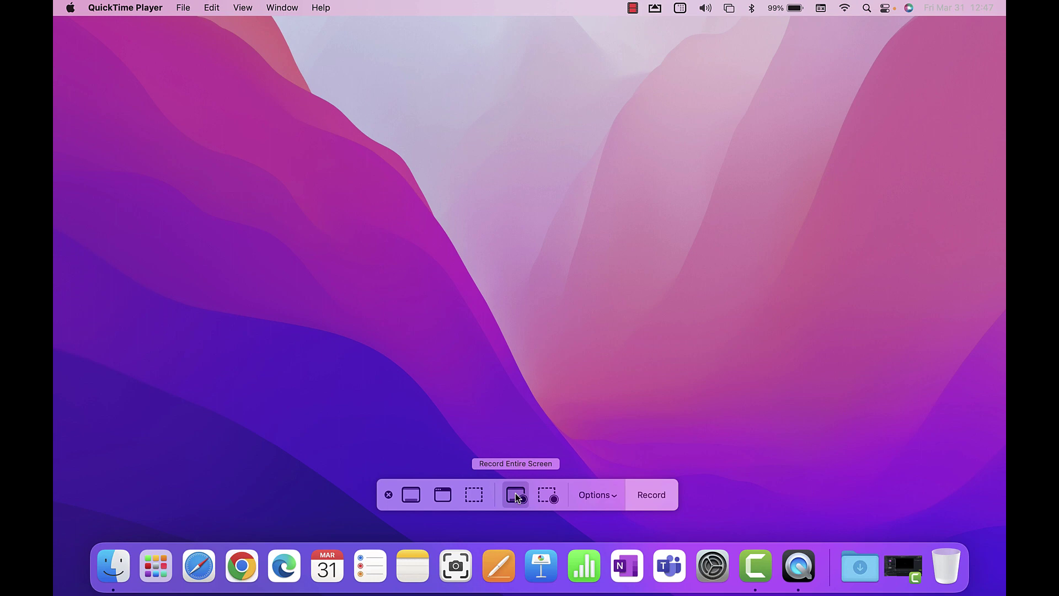
- Record a selected portion, moving the capture area to the screen top and extending its bottom edge
left_click(545, 499)
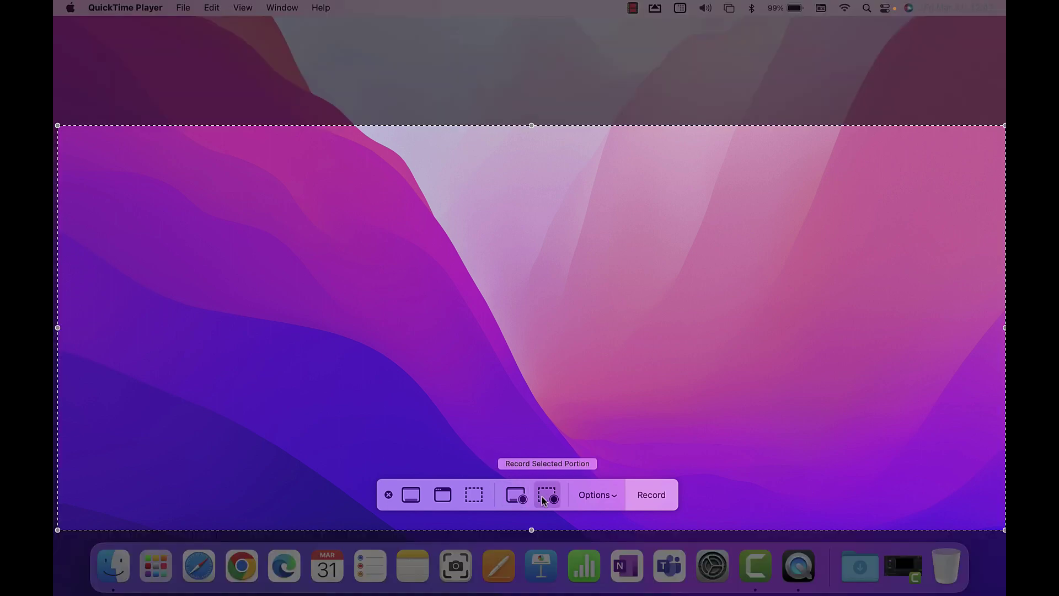
left_click_drag(499, 172, 489, 63)
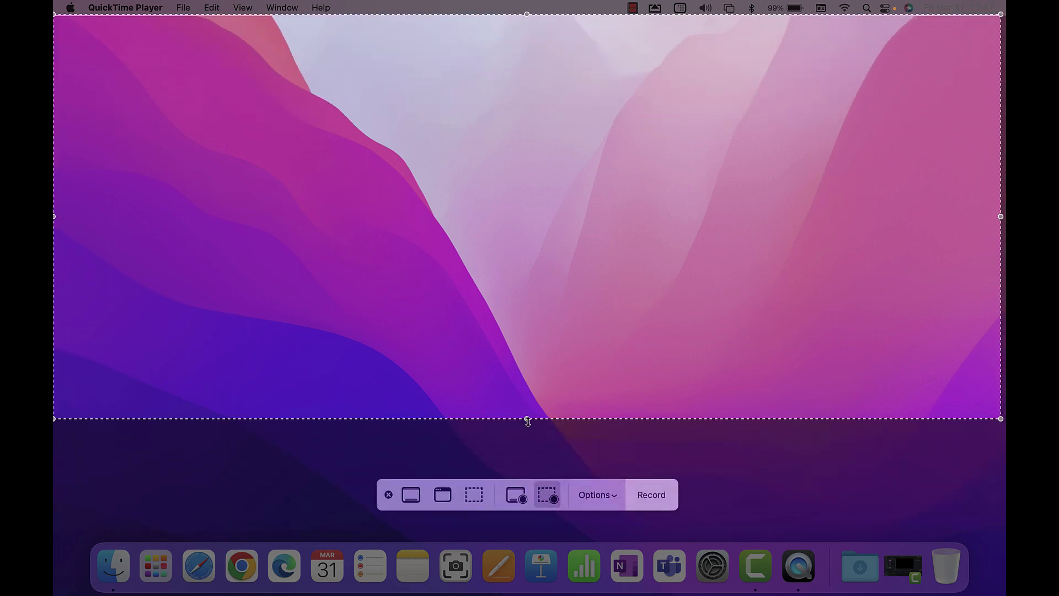
left_click_drag(528, 422, 534, 470)
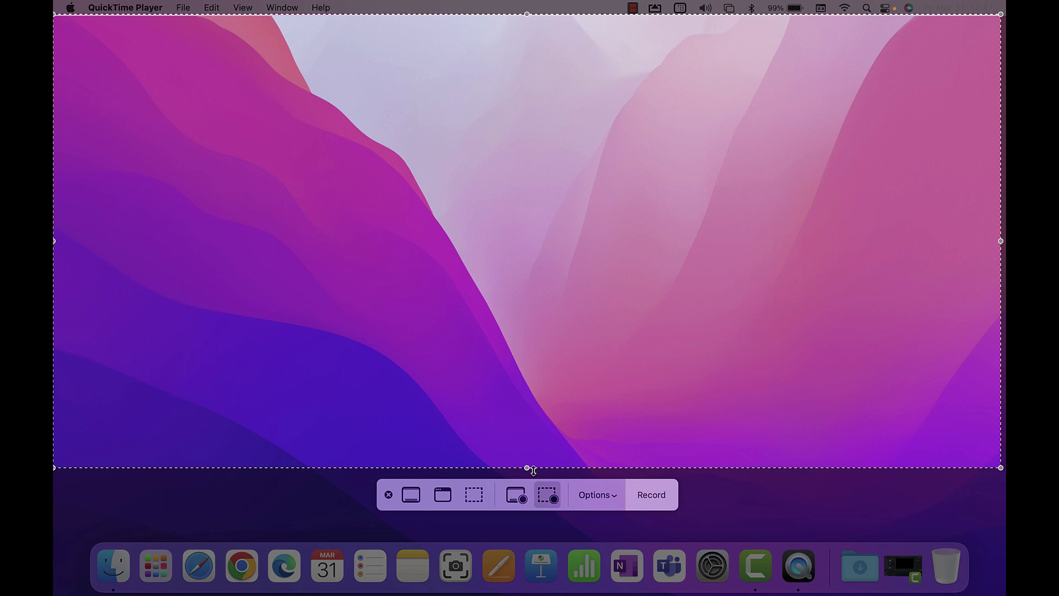
- Set the recording's audio source to the Built-in Microphone
left_click(606, 500)
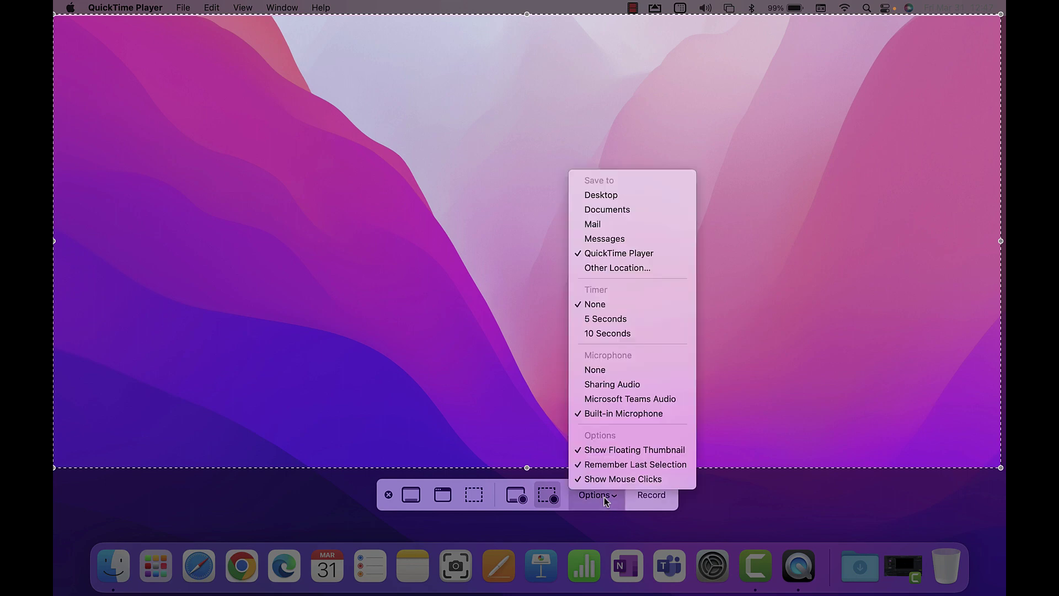
left_click(605, 371)
left_click(601, 488)
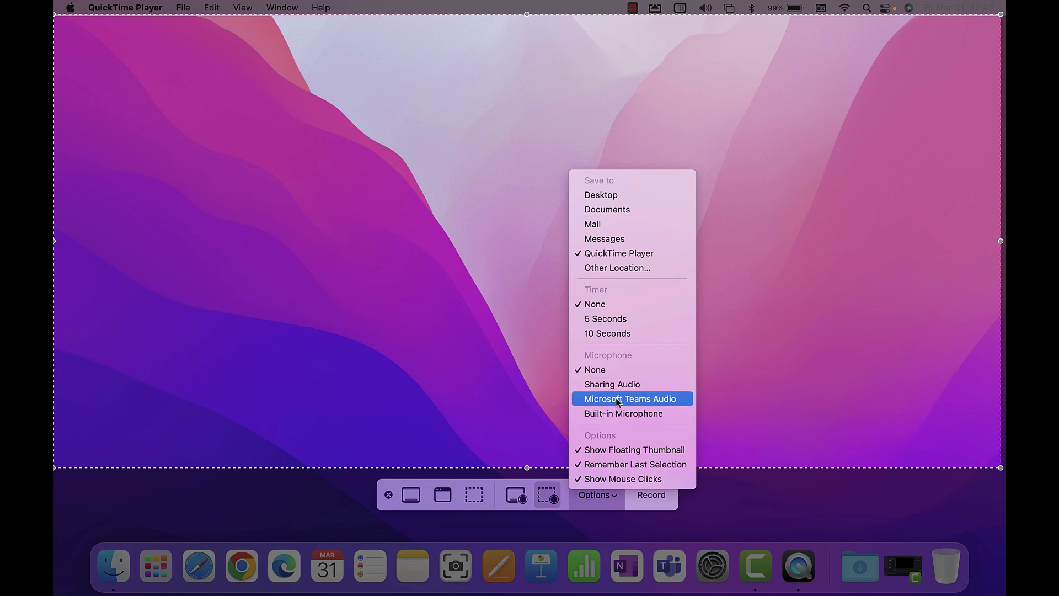
left_click(621, 418)
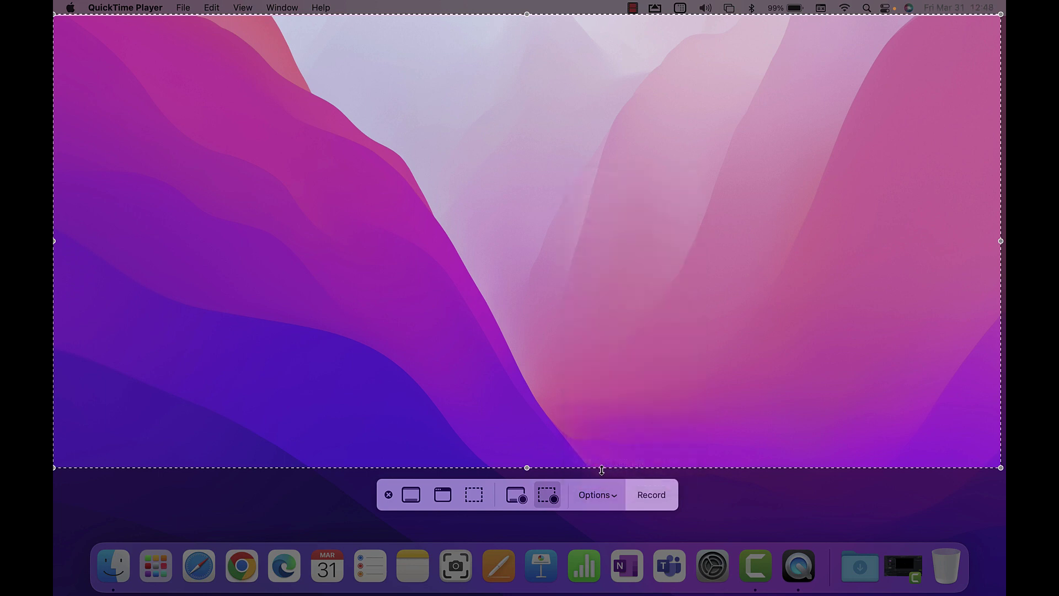
- Save recordings to the Desktop and add a 5-second countdown timer
left_click(598, 495)
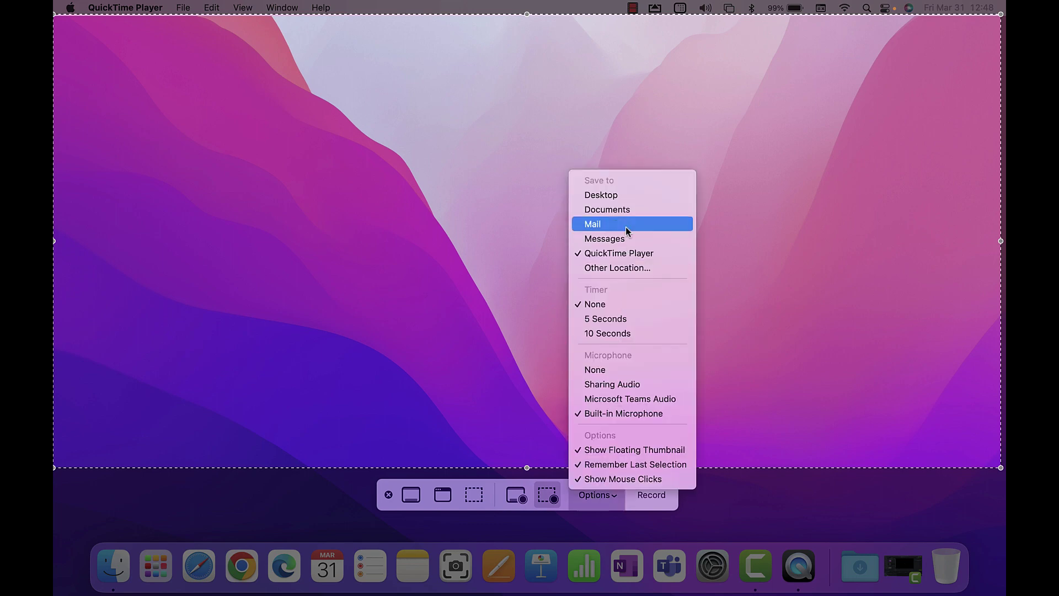
left_click(610, 196)
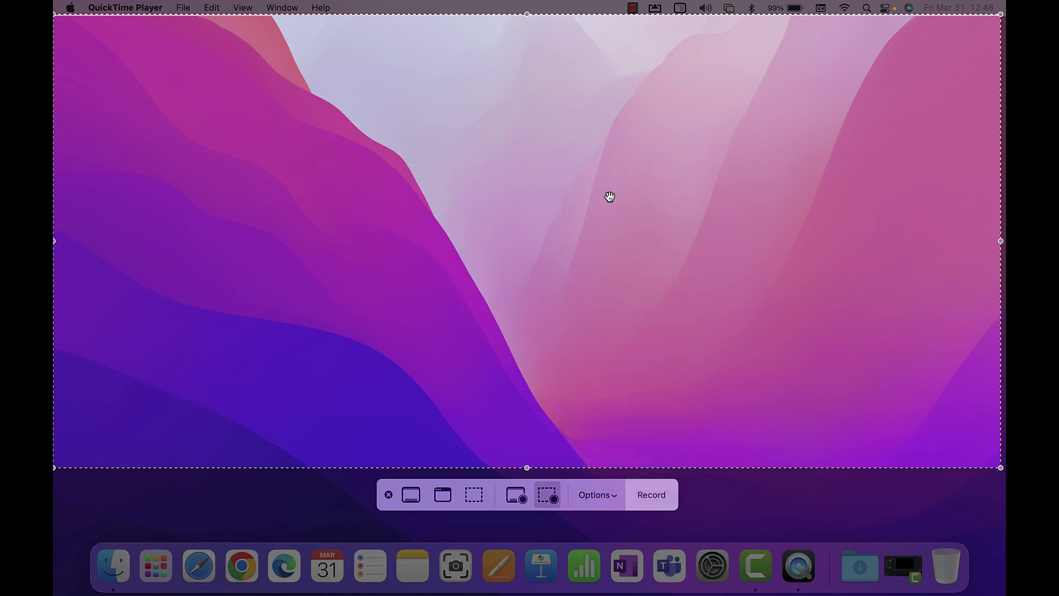
left_click(601, 495)
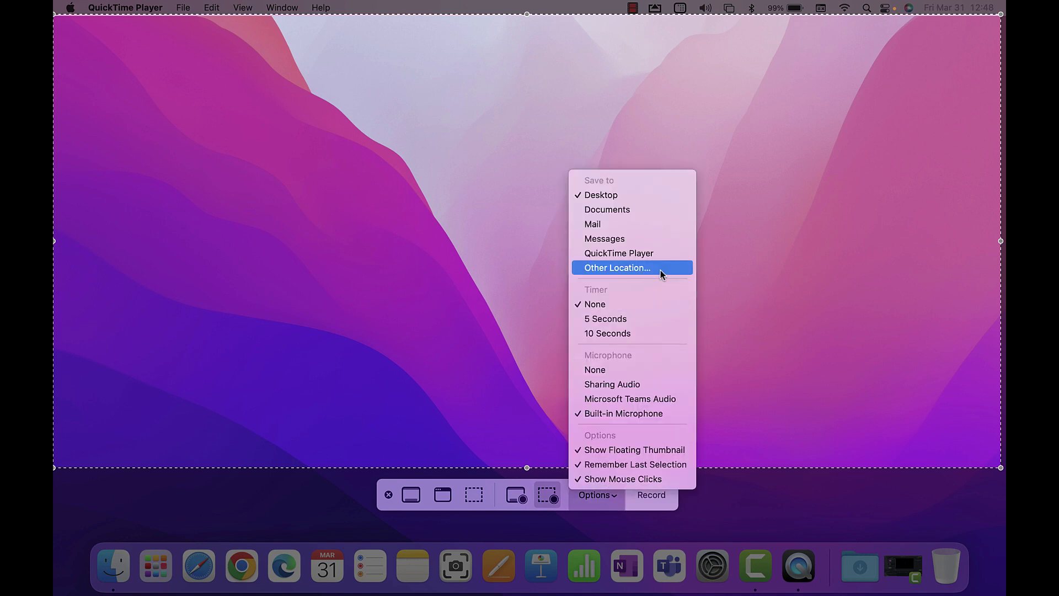
left_click(641, 320)
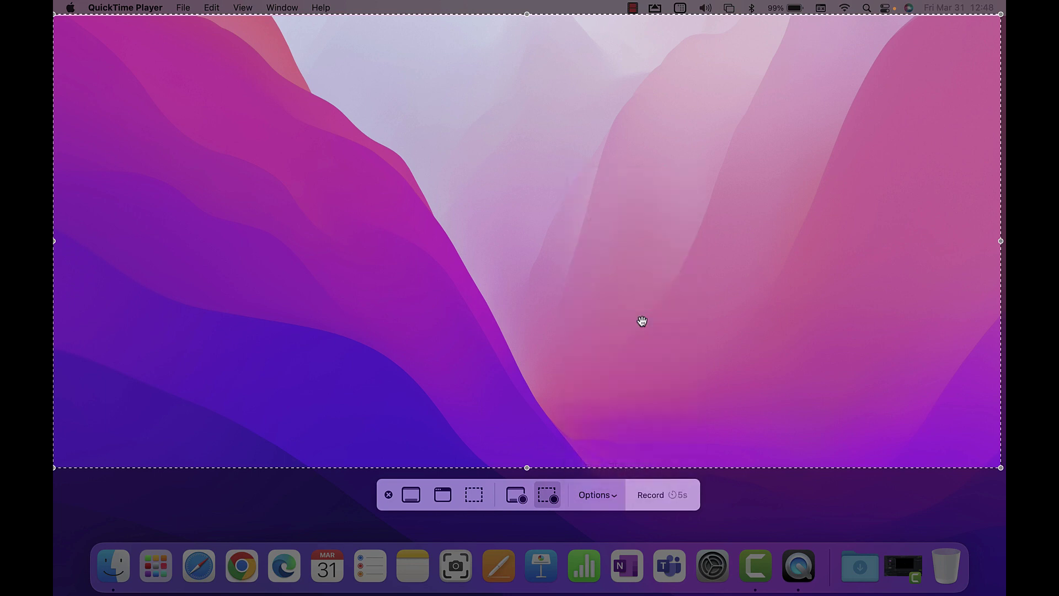
left_click(593, 492)
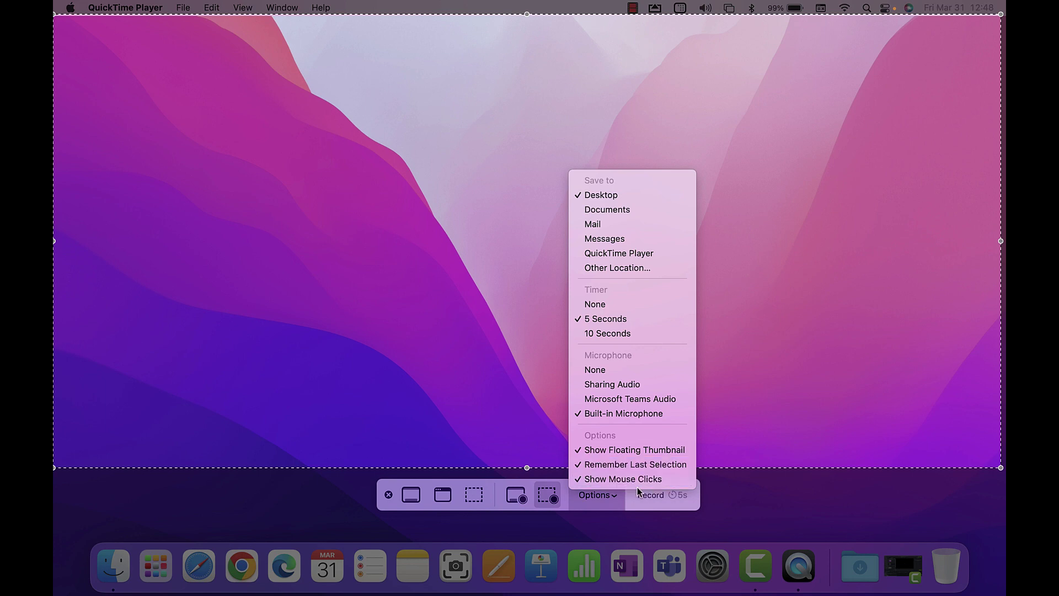
- Close the options menu and start recording the selected area
left_click(487, 424)
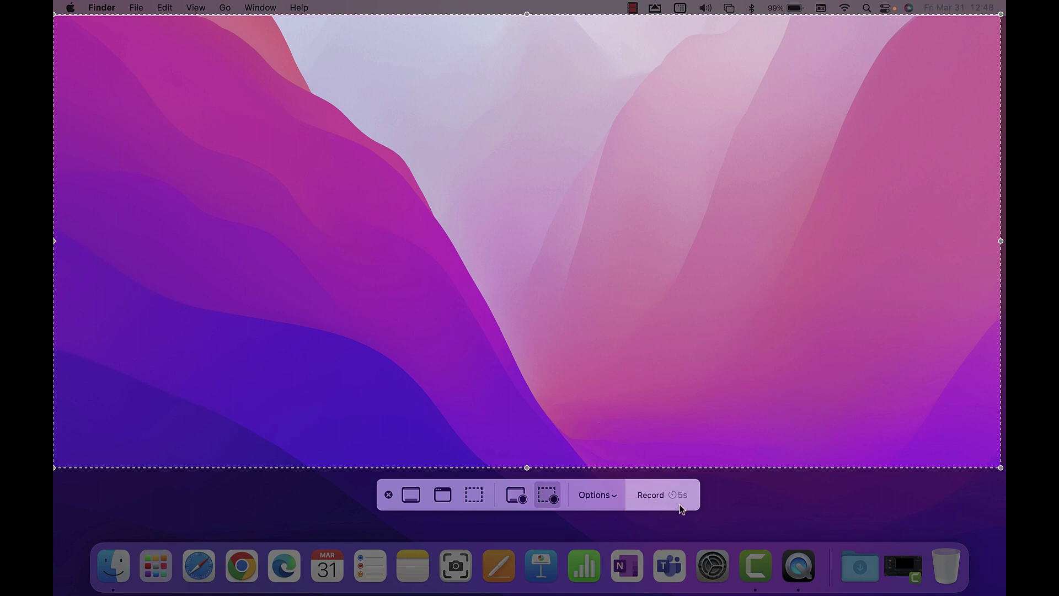
left_click(648, 498)
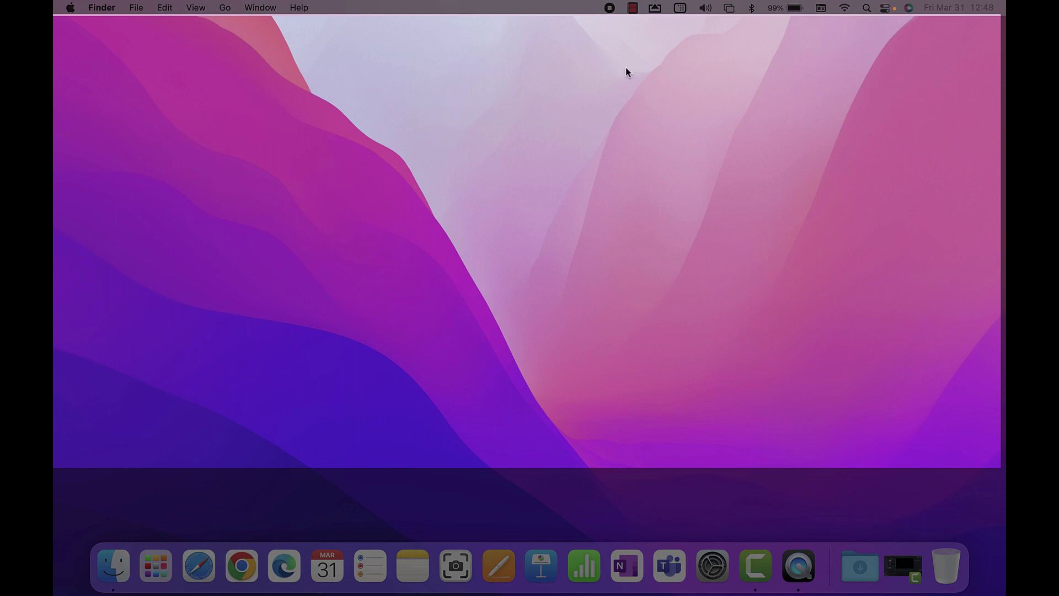
- Stop the recording, open its preview thumbnail, and play then pause the clip
left_click(609, 8)
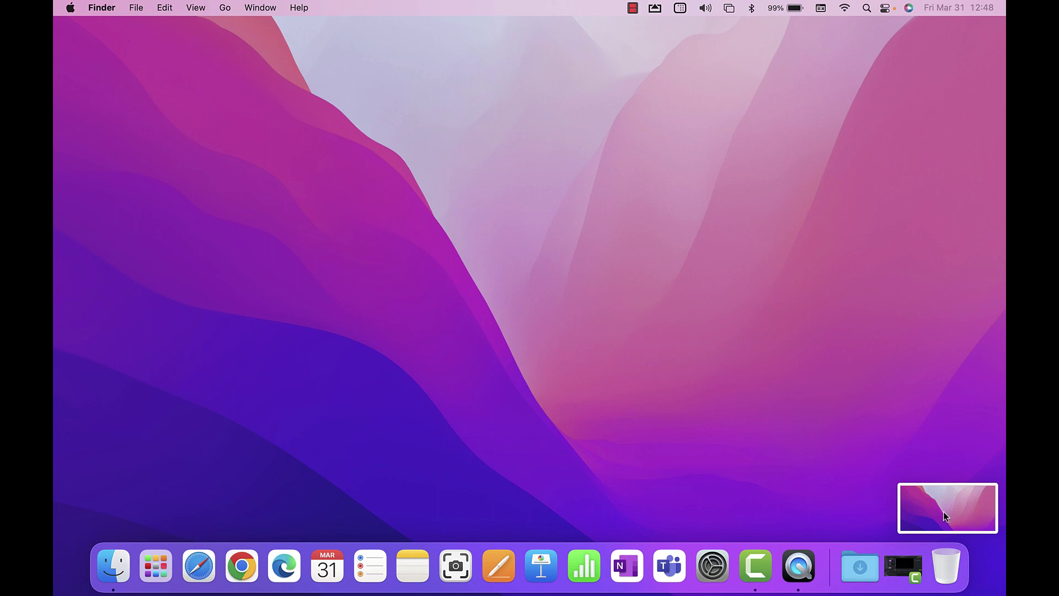
left_click(944, 516)
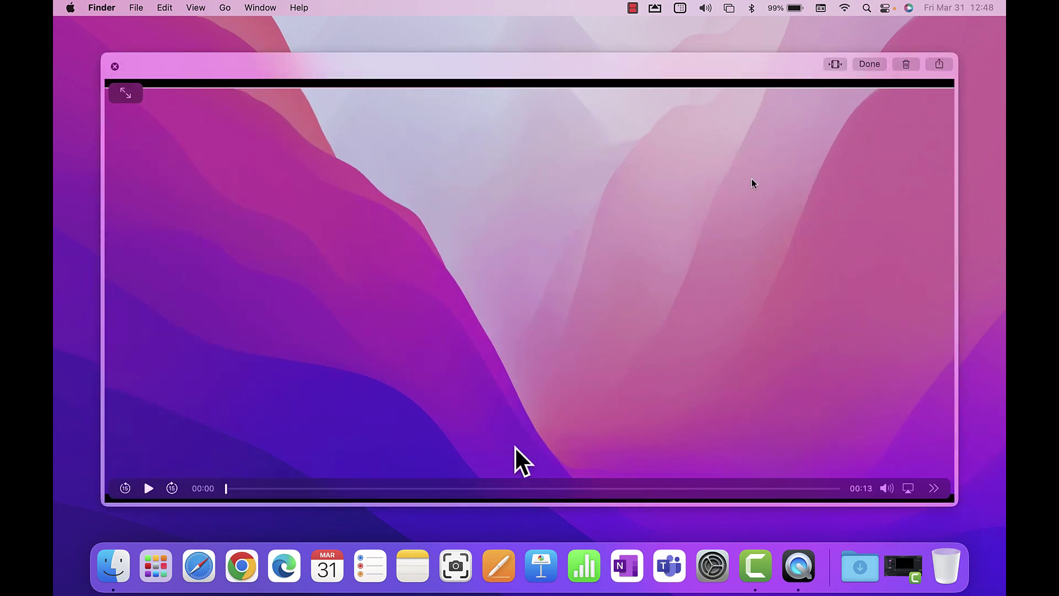
left_click(148, 489)
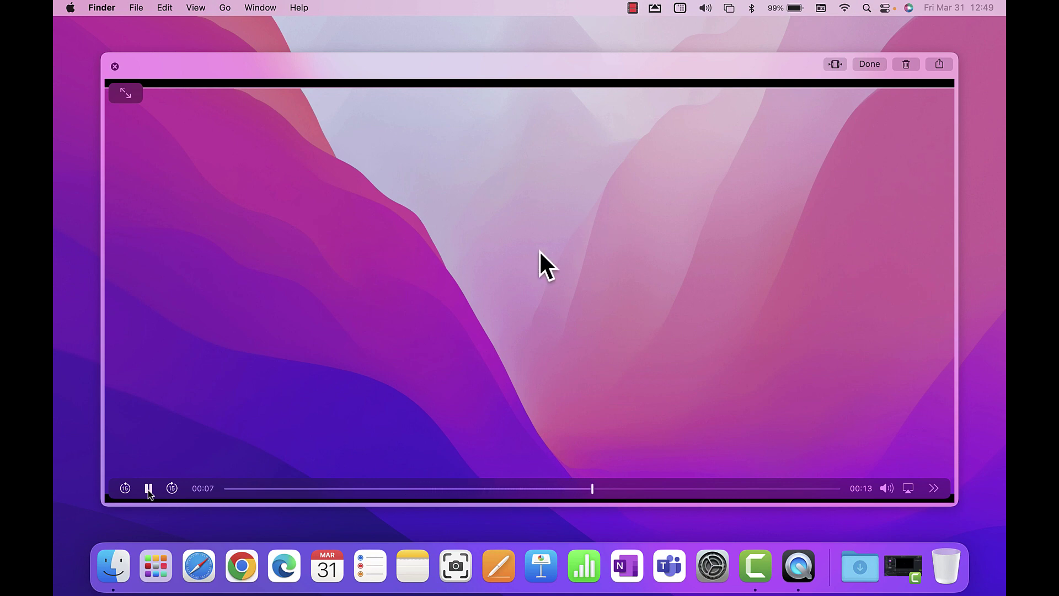
left_click(148, 488)
- Show the extra sharing and playback options, then enter trim mode for the clip
mouse_move(893, 495)
left_click(934, 488)
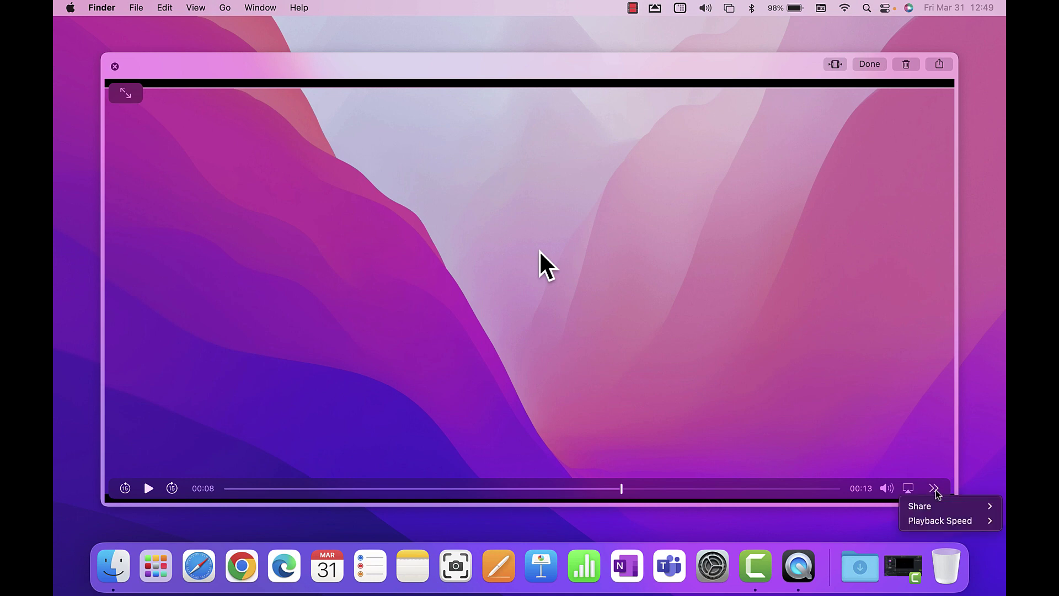
mouse_move(930, 507)
left_click(836, 66)
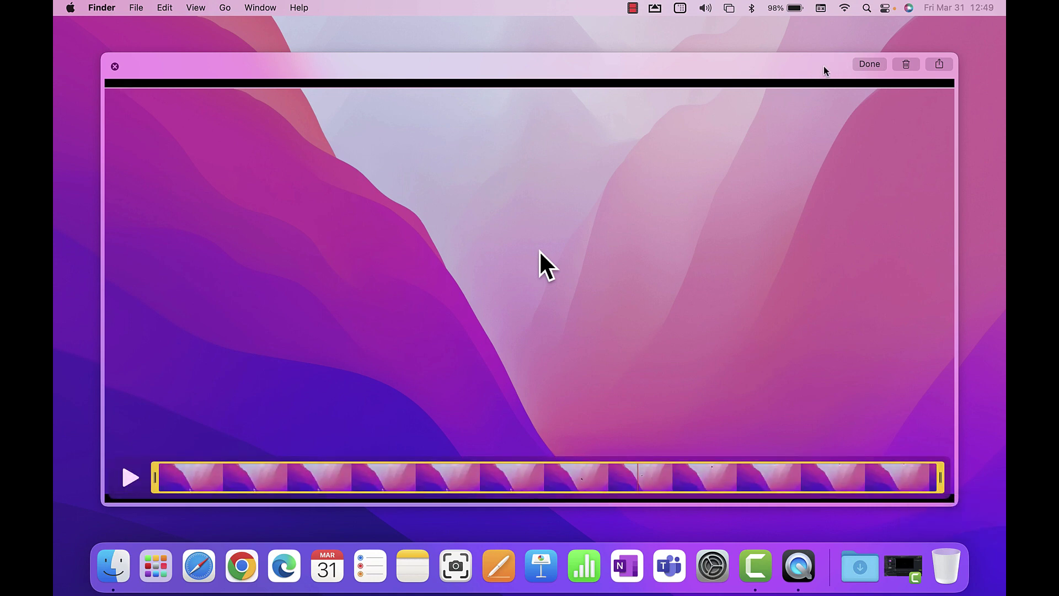